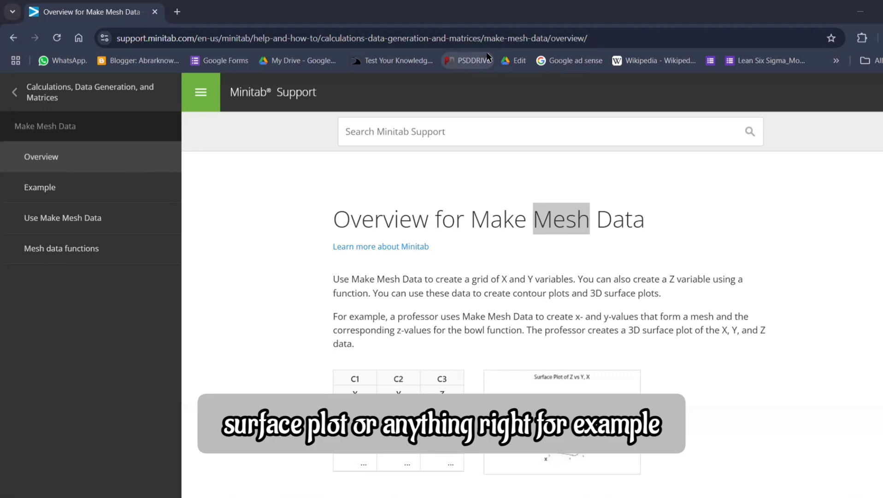
# Read the Overview, Example and Use Make Mesh Data help pages, including the egg carton example's results
pyautogui.scroll(-1, 543, 260)
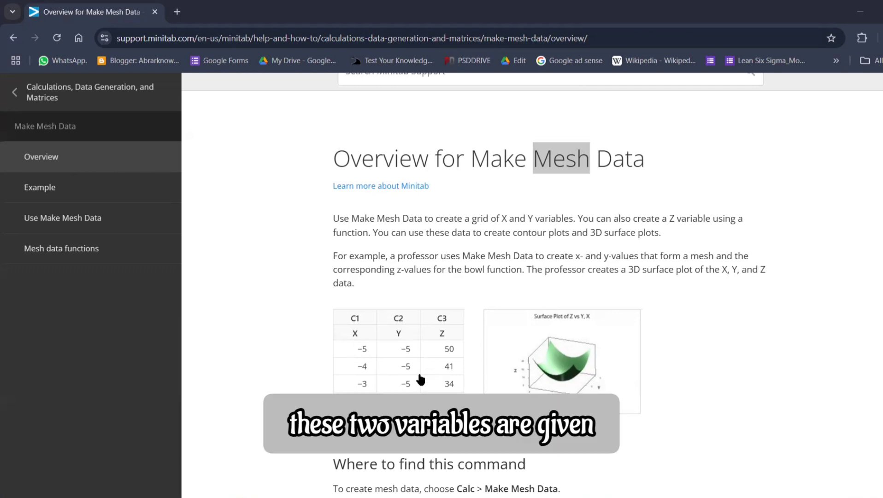
pyautogui.scroll(-4, 539, 348)
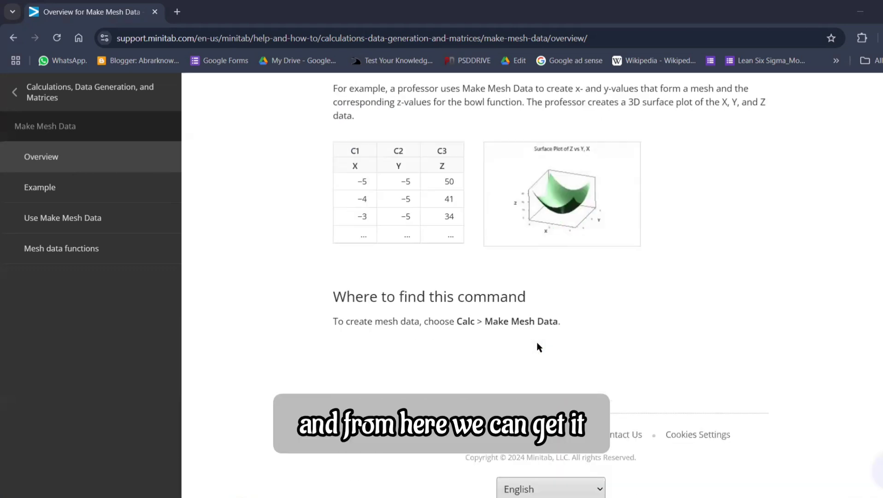
pyautogui.click(119, 196)
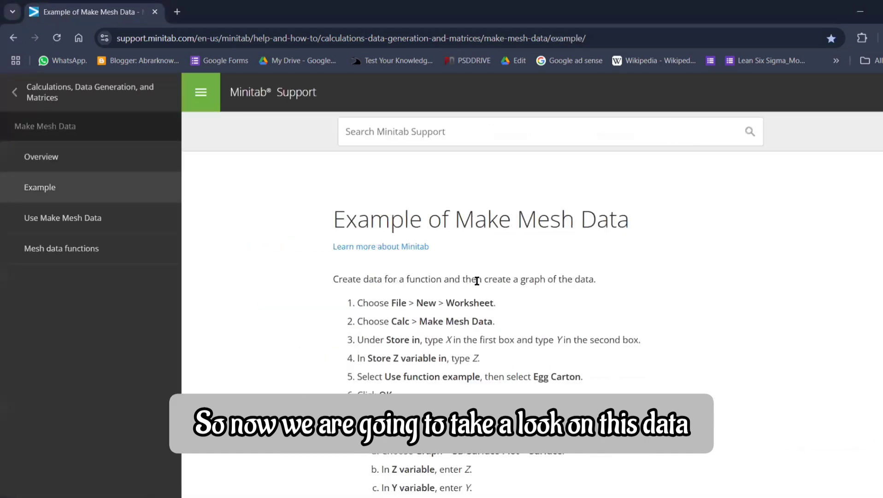
pyautogui.scroll(-4, 479, 282)
pyautogui.scroll(-5, 461, 292)
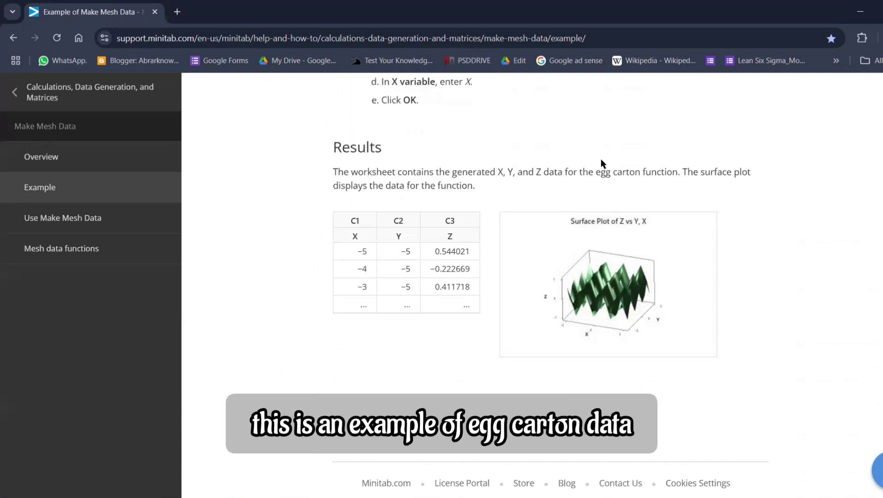
pyautogui.moveTo(595, 173); pyautogui.dragTo(641, 172)
pyautogui.click(641, 173)
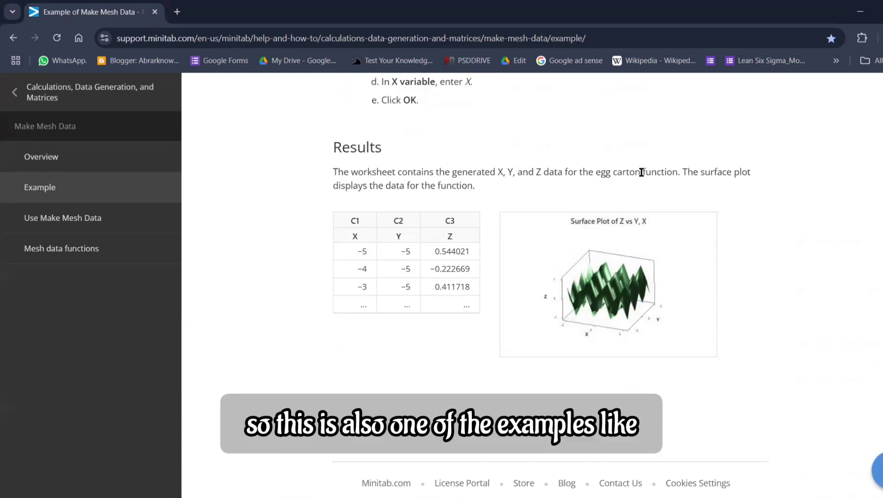
pyautogui.click(130, 217)
pyautogui.scroll(-5, 577, 242)
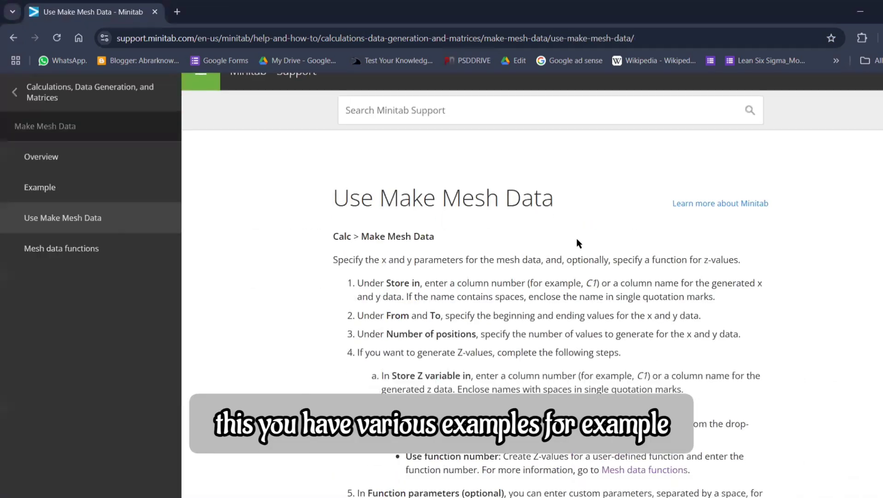
# Open the Mesh data functions help page and examine the surface shapes, equations and parameters of functions 1 to 9 and the custom functions section
pyautogui.click(127, 251)
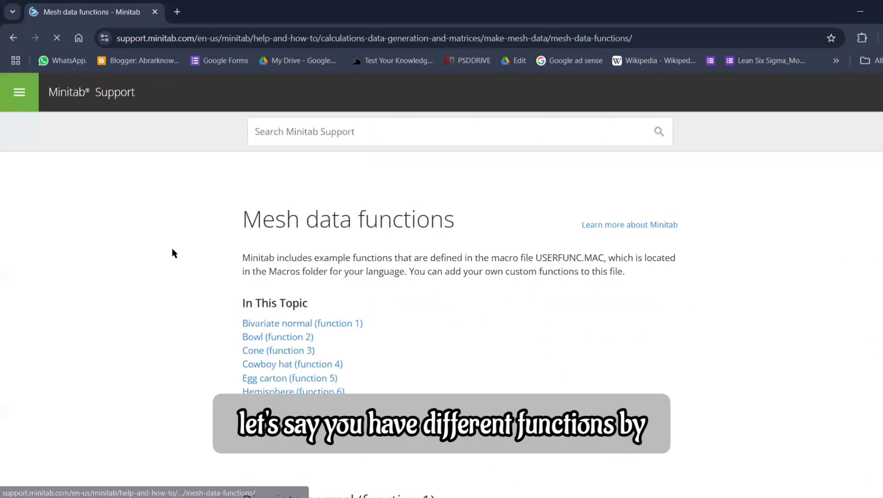
pyautogui.scroll(-1, 515, 287)
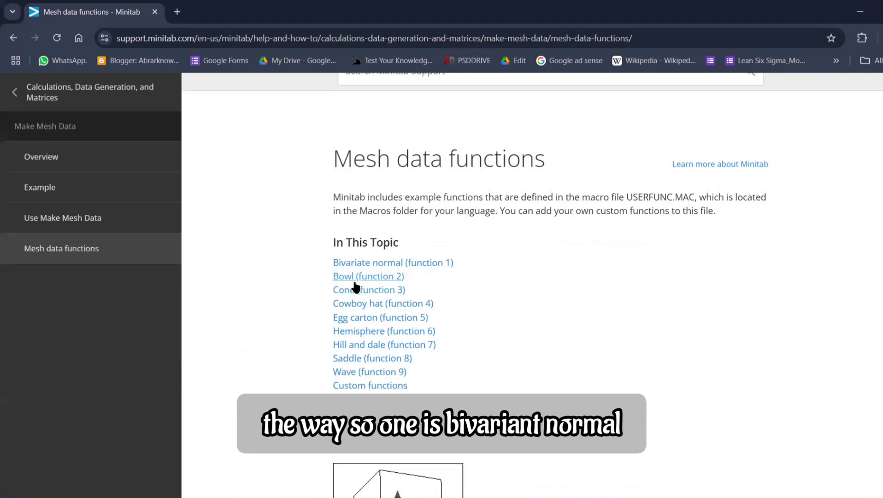
pyautogui.scroll(-4, 439, 288)
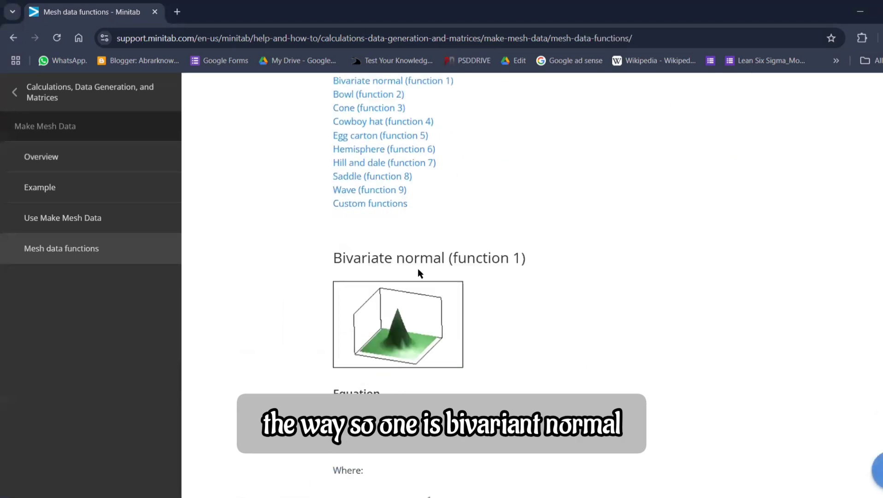
pyautogui.scroll(-5, 475, 273)
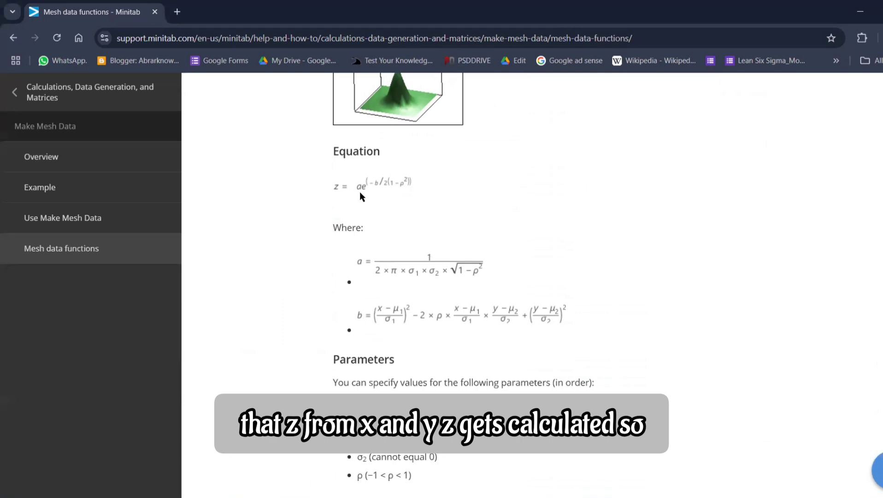
pyautogui.scroll(-3, 429, 223)
pyautogui.scroll(-3, 428, 222)
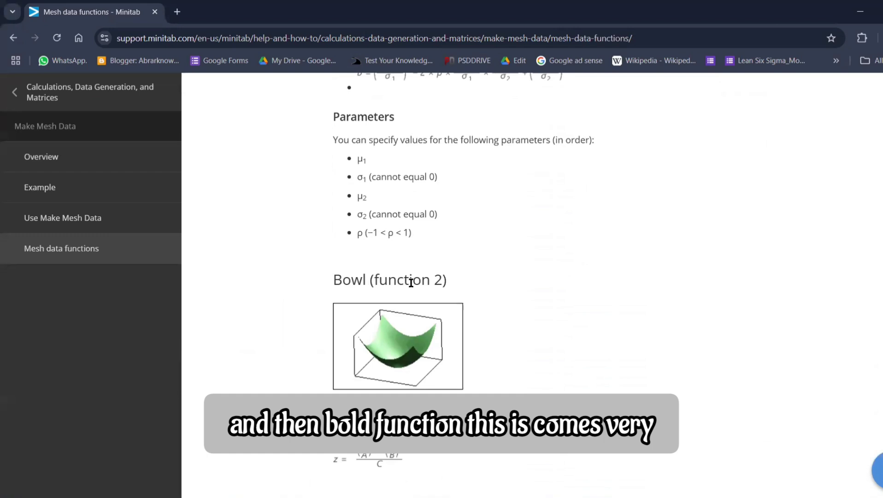
pyautogui.scroll(-1, 438, 280)
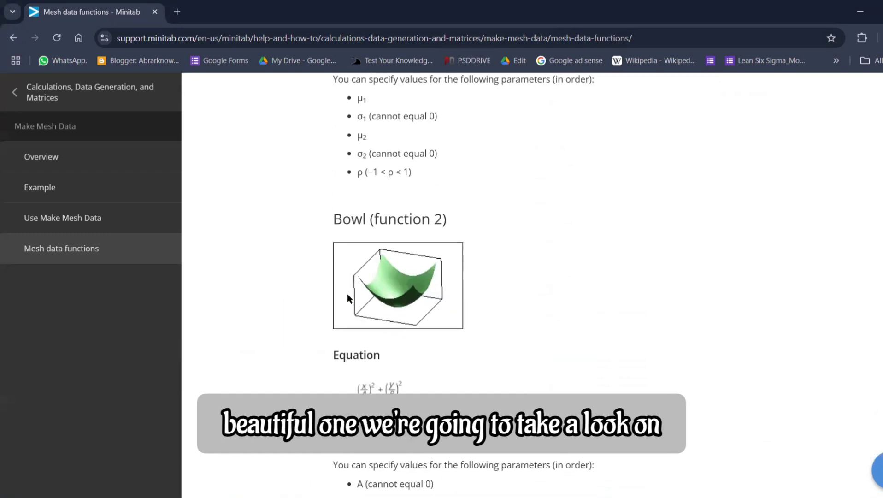
pyautogui.scroll(-4, 463, 269)
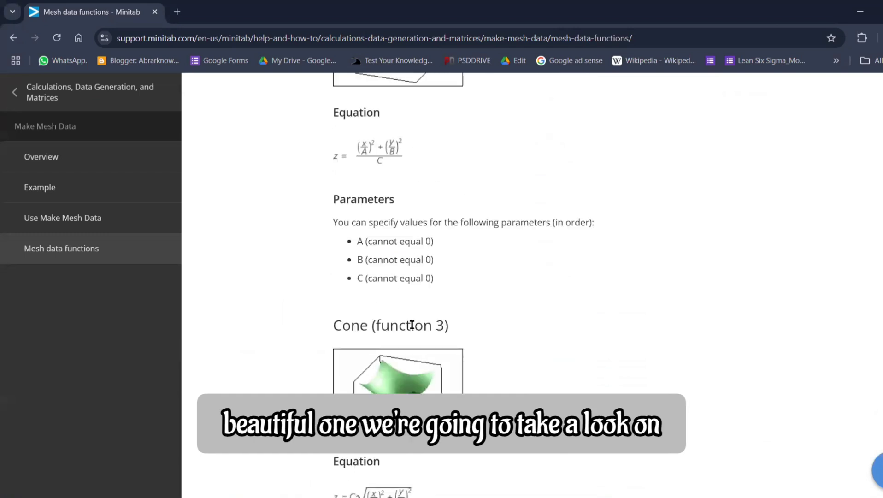
pyautogui.scroll(-3, 415, 322)
pyautogui.scroll(-5, 414, 306)
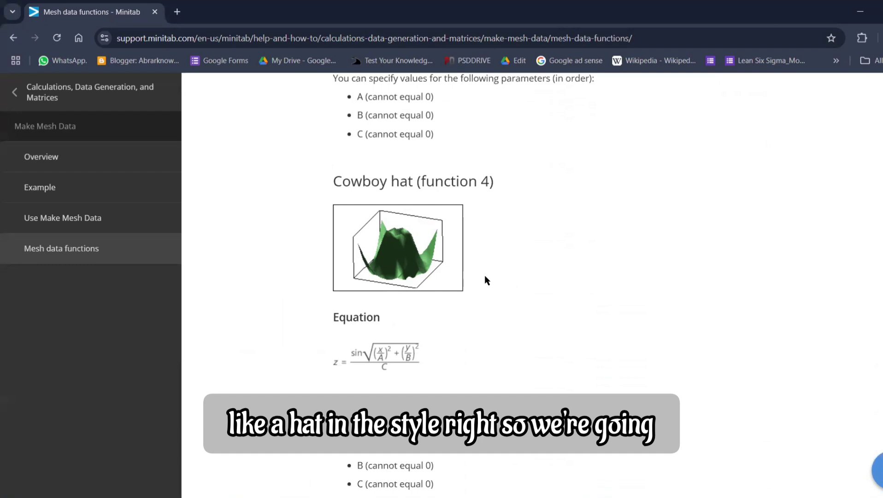
pyautogui.scroll(-3, 484, 275)
pyautogui.scroll(-3, 472, 296)
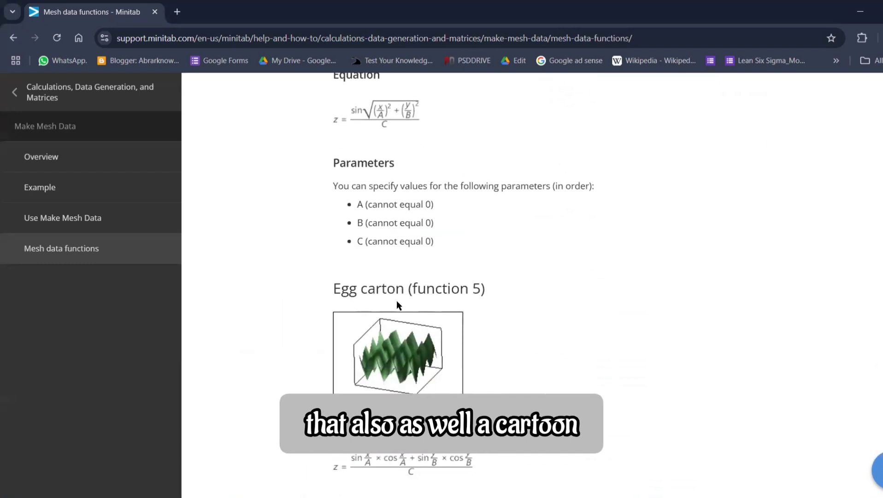
pyautogui.scroll(-12, 397, 300)
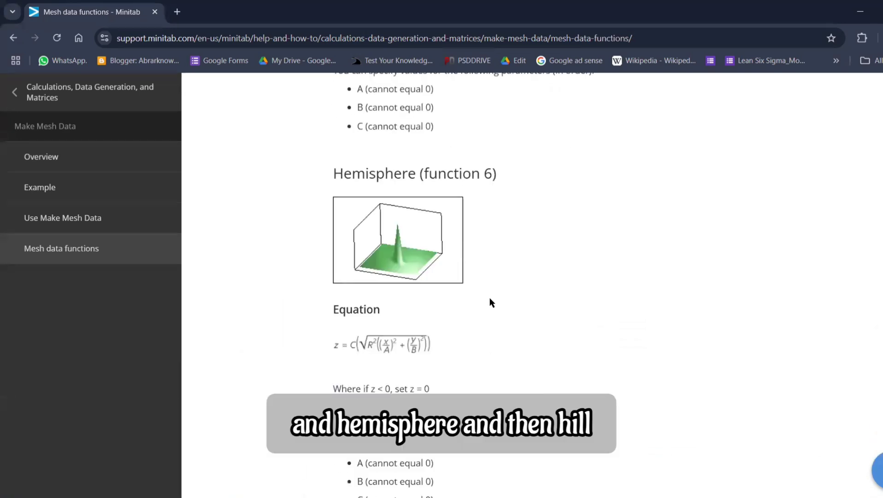
pyautogui.scroll(-10, 490, 302)
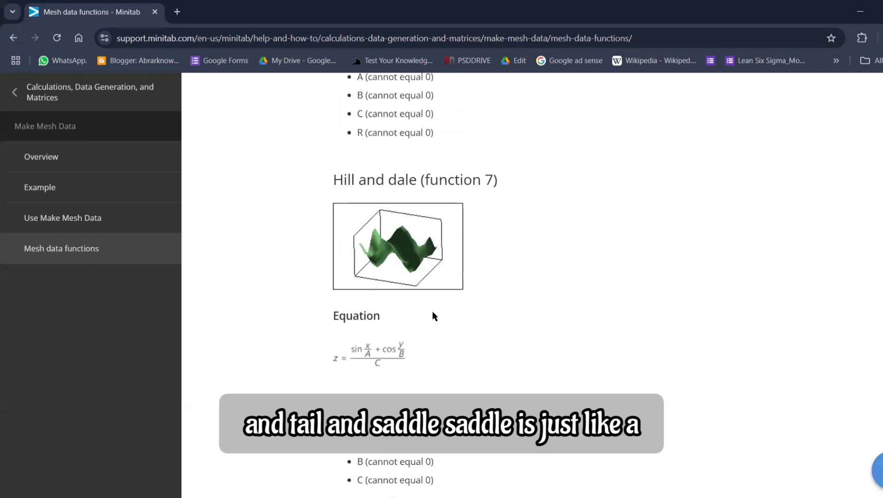
pyautogui.scroll(-6, 433, 316)
pyautogui.scroll(-2, 475, 297)
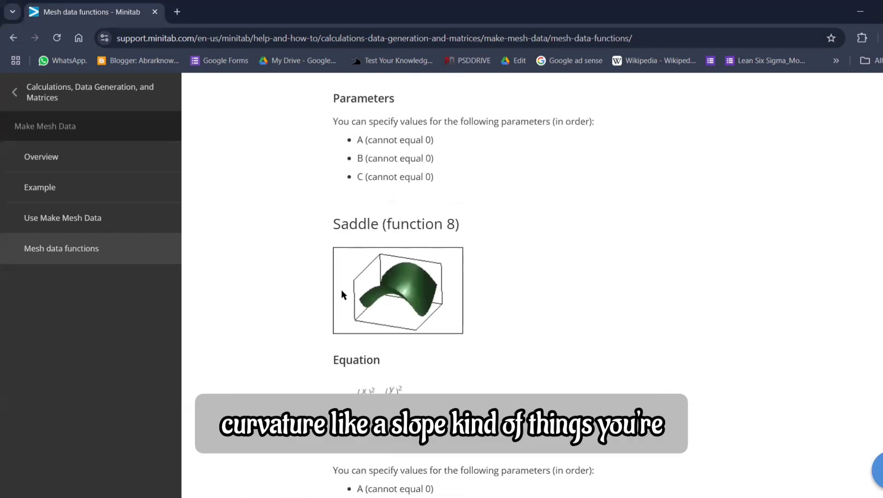
pyautogui.scroll(-6, 539, 281)
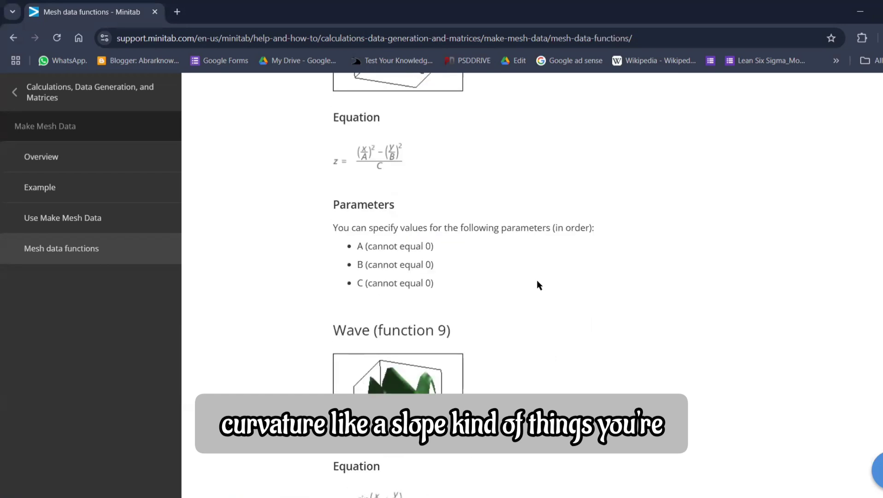
pyautogui.scroll(-5, 466, 279)
pyautogui.scroll(-4, 452, 284)
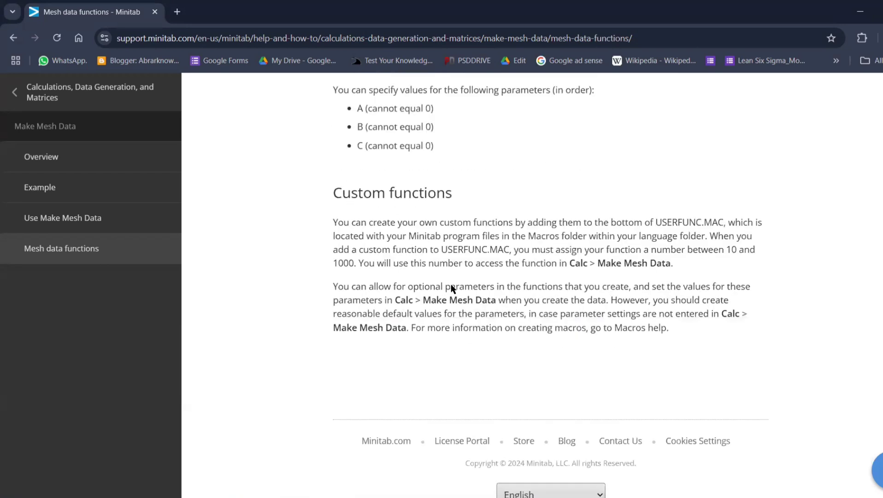
pyautogui.scroll(14, 450, 289)
pyautogui.scroll(20, 447, 267)
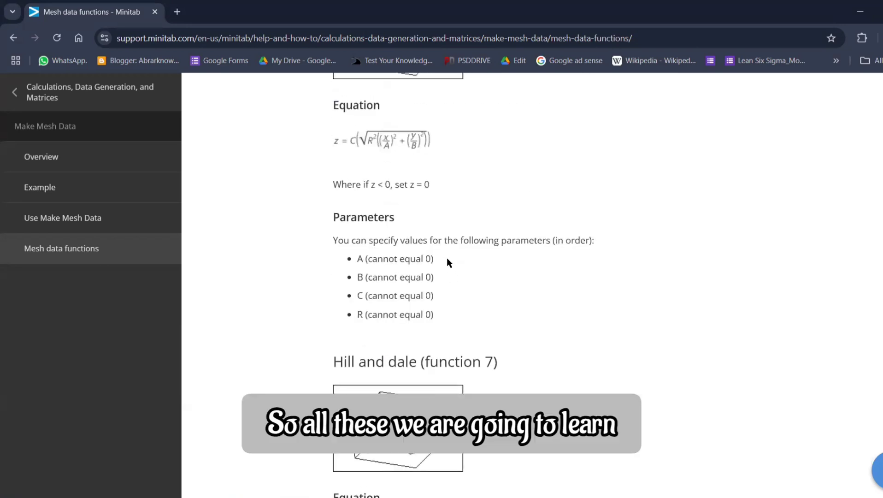
pyautogui.scroll(7, 446, 255)
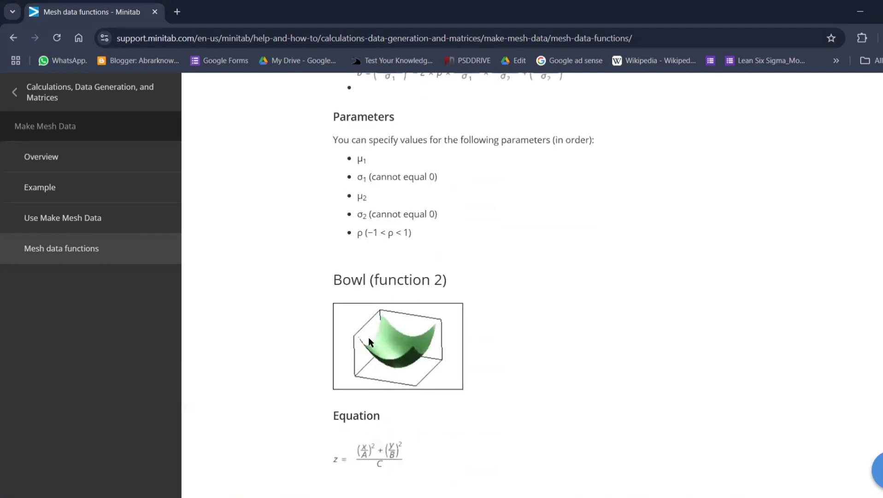
# Launch Minitab 17 Statistical Software and maximize the empty Worksheet 1
pyautogui.press('super')
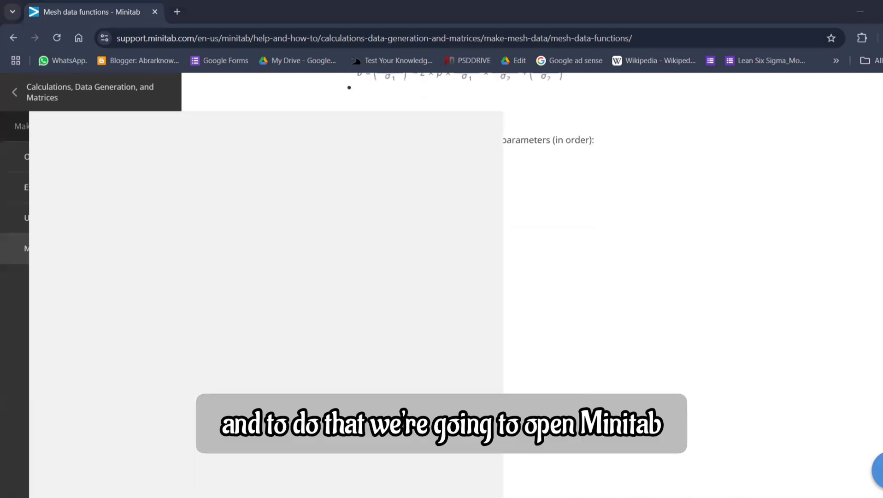
pyautogui.write('MINI')
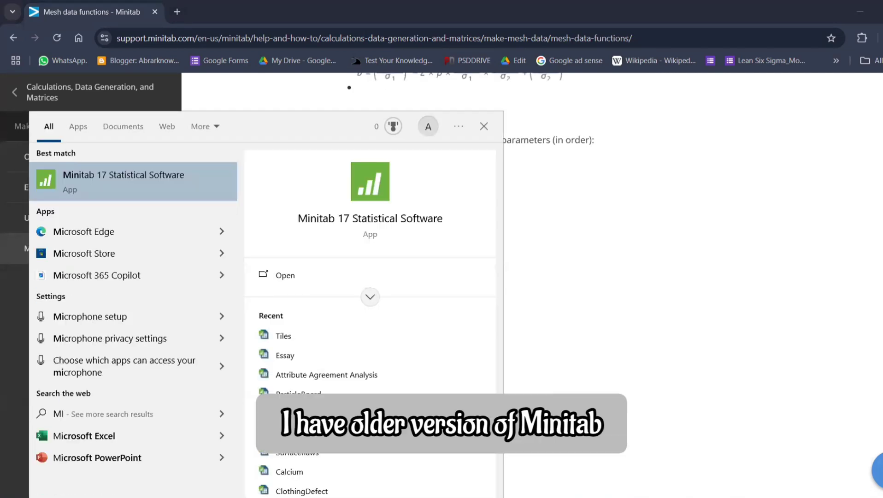
pyautogui.click(163, 185)
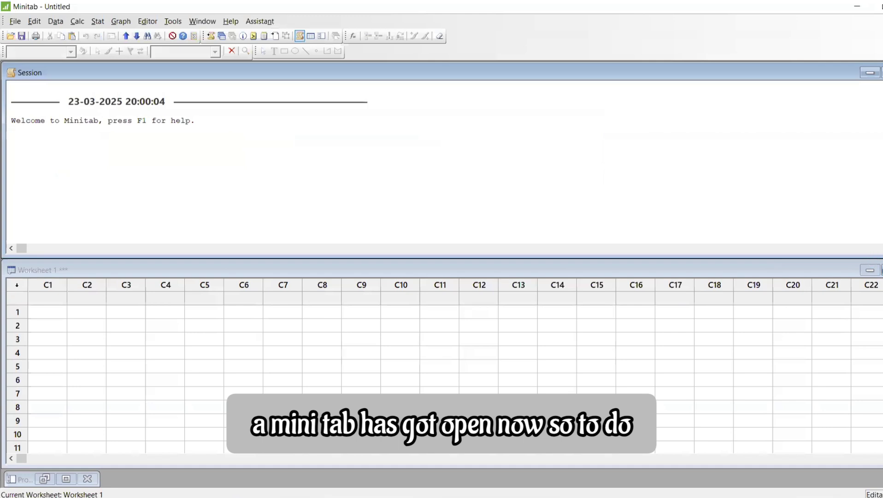
pyautogui.click(882, 270)
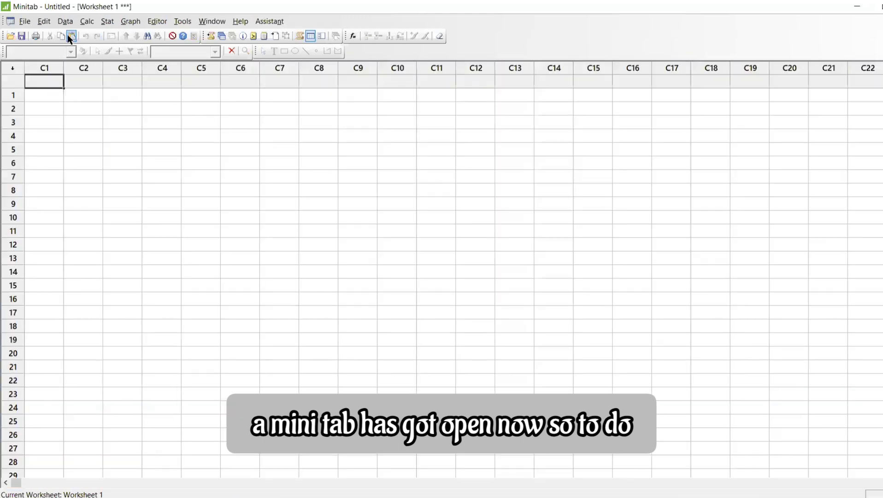
pyautogui.click(88, 23)
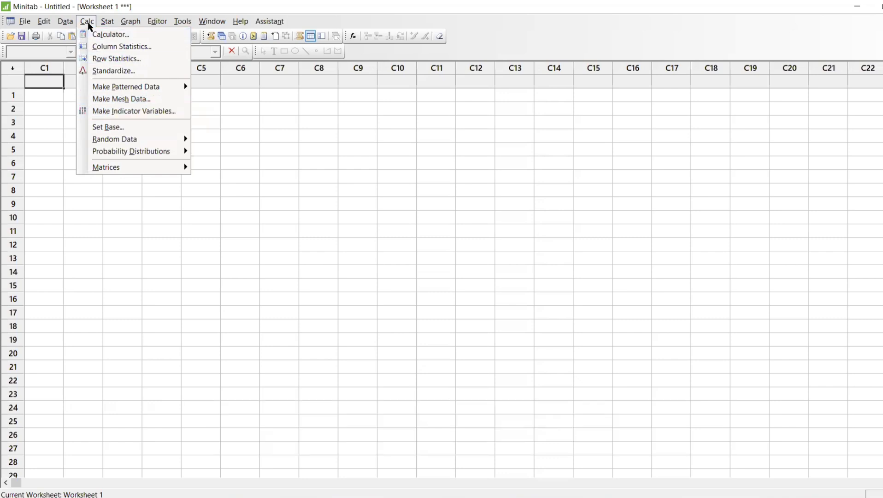
pyautogui.click(87, 98)
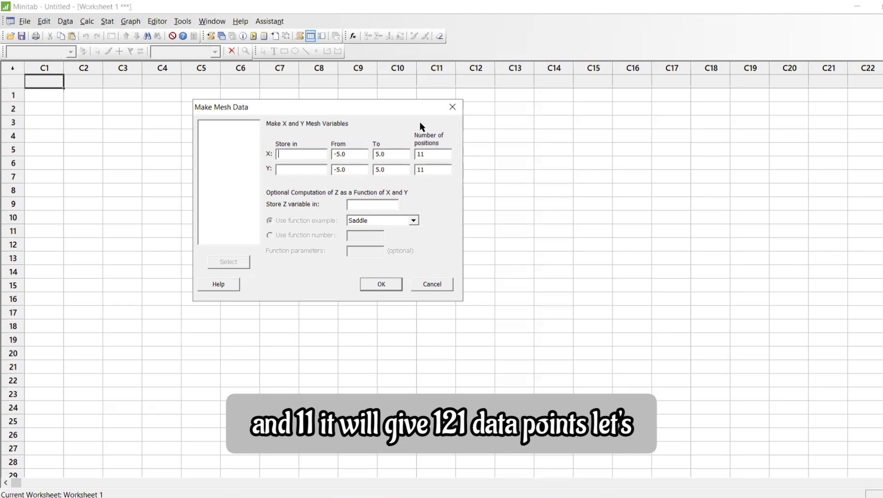
pyautogui.click(452, 108)
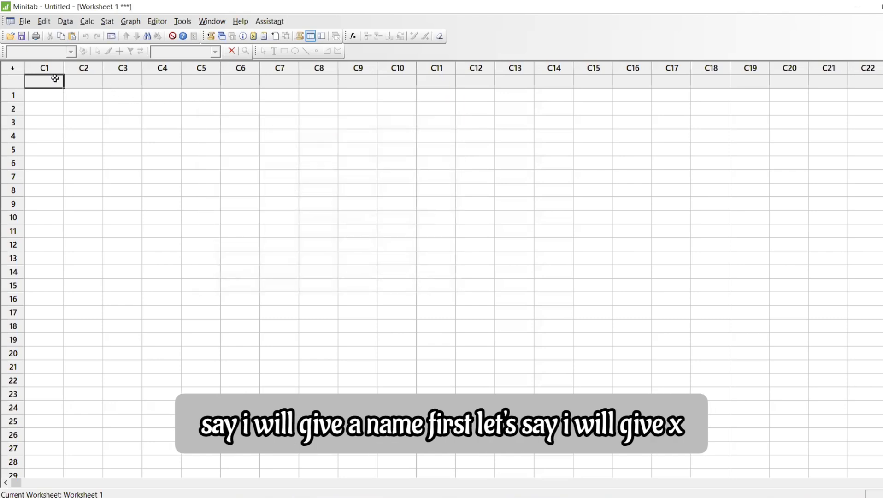
# Name worksheet columns C1, C2 and C3 as X, Y and Z
pyautogui.write('x')
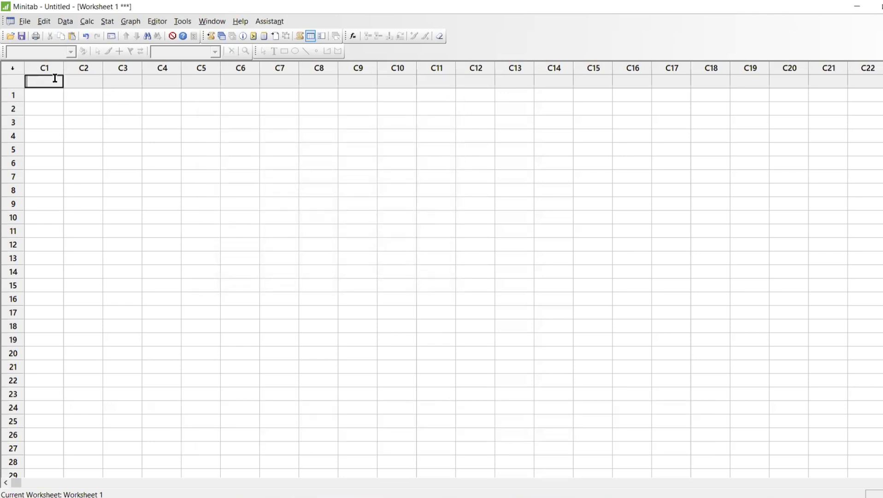
pyautogui.press('Tab')
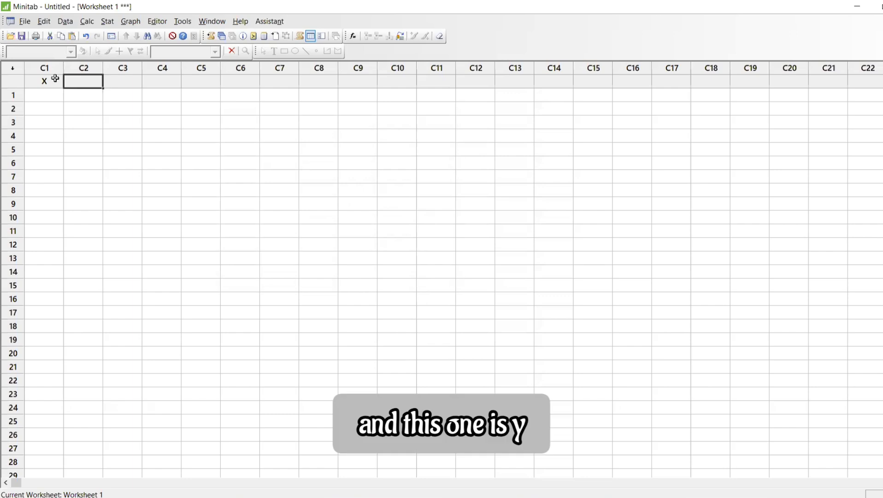
pyautogui.write('y')
pyautogui.press('Tab')
pyautogui.write('z')
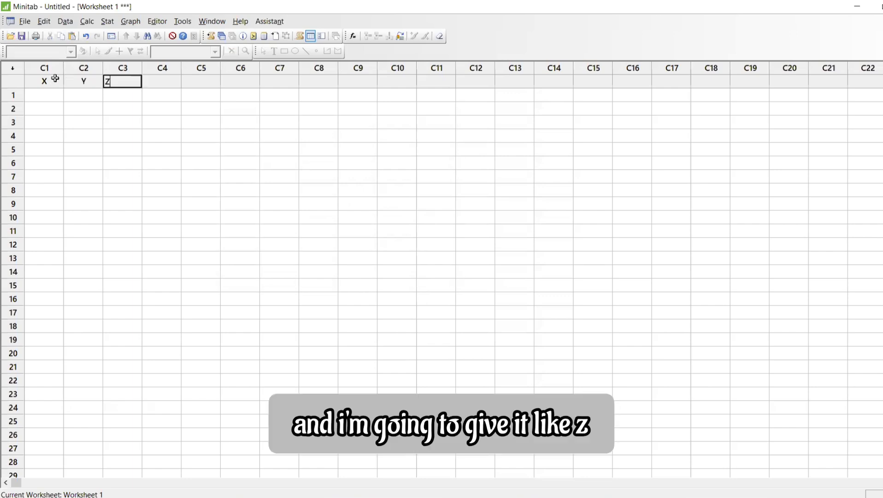
pyautogui.press('Return')
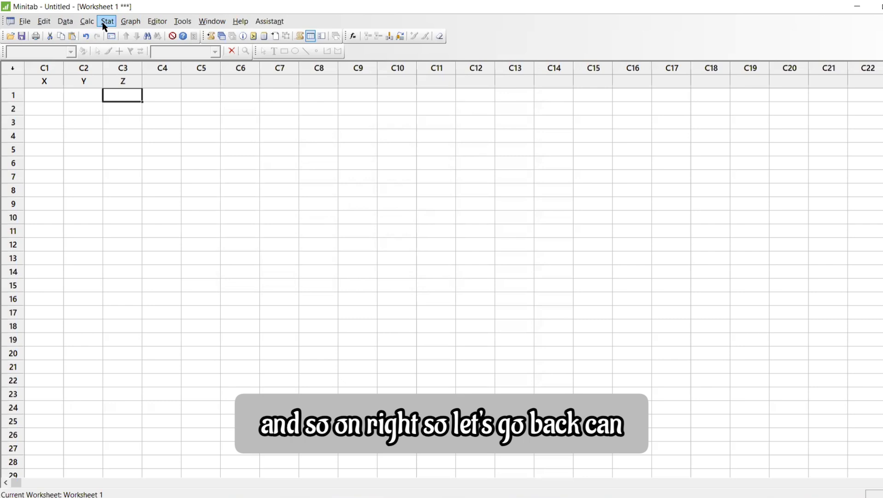
pyautogui.click(86, 21)
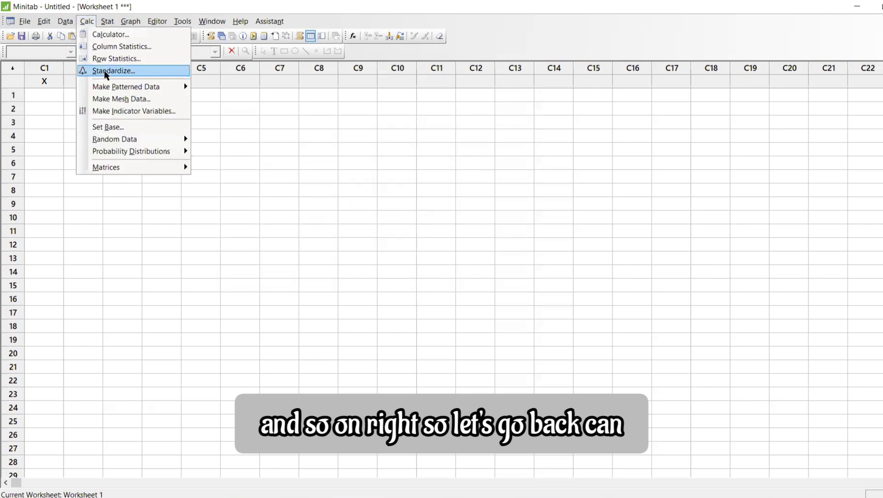
pyautogui.click(103, 98)
pyautogui.click(426, 210)
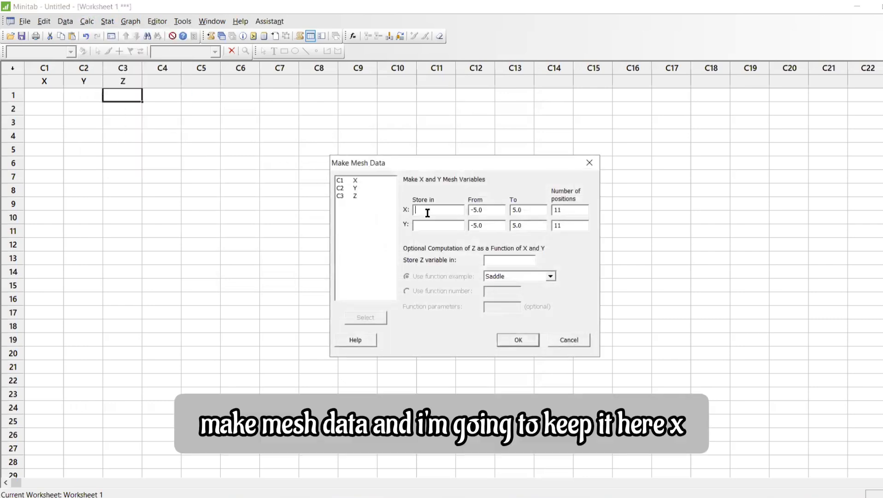
pyautogui.doubleClick(356, 180)
pyautogui.click(419, 221)
pyautogui.doubleClick(356, 188)
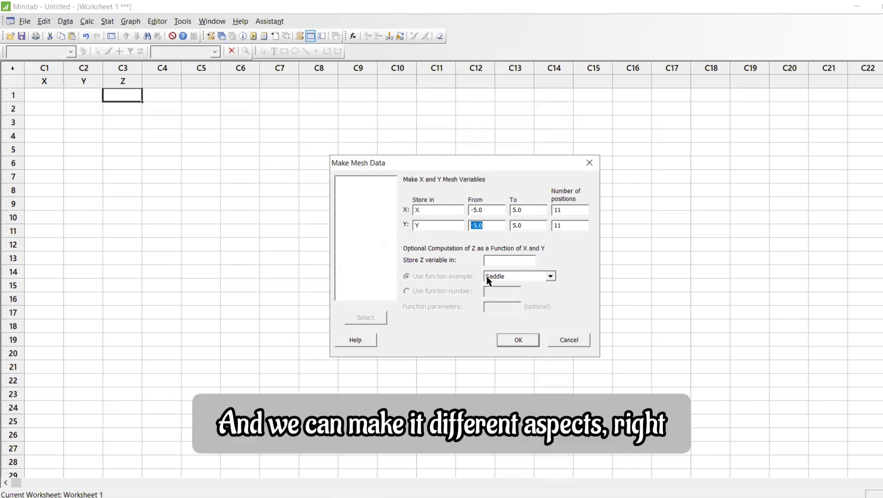
pyautogui.click(590, 164)
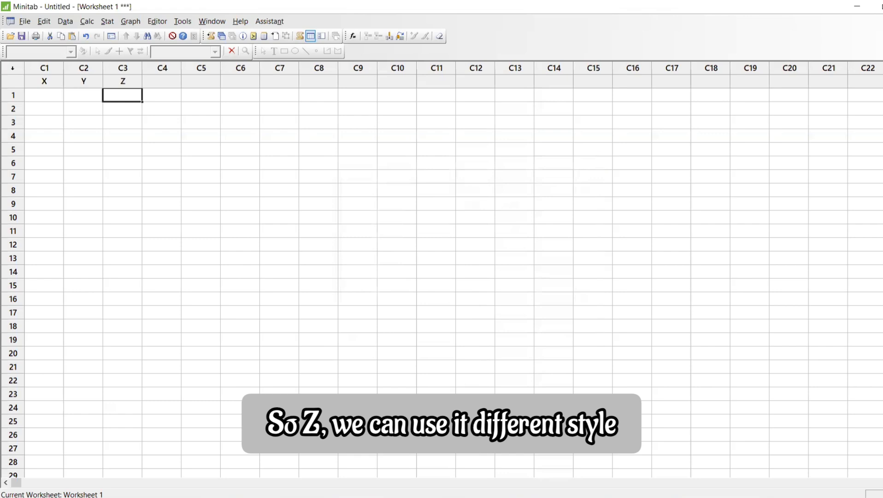
# Switch to the browser's Mesh data functions help page and examine the bivariate normal and bowl functions
pyautogui.click(524, 497)
pyautogui.scroll(8, 530, 250)
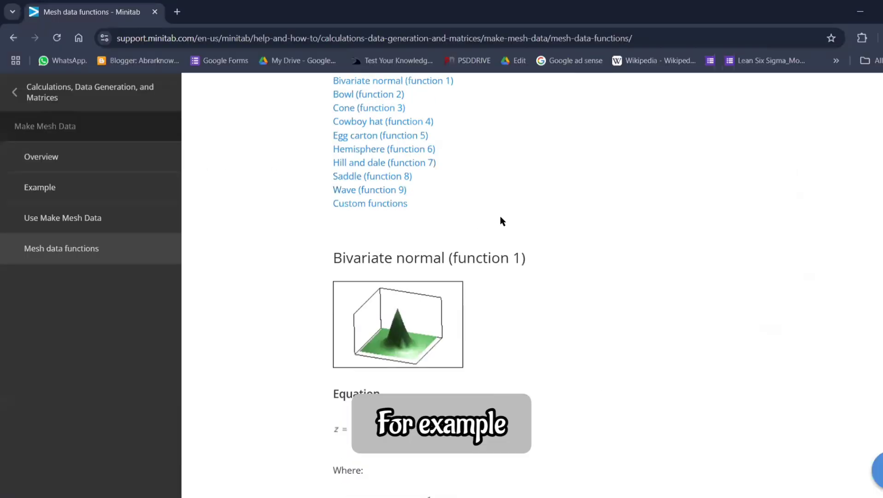
pyautogui.scroll(5, 499, 220)
pyautogui.scroll(-6, 493, 221)
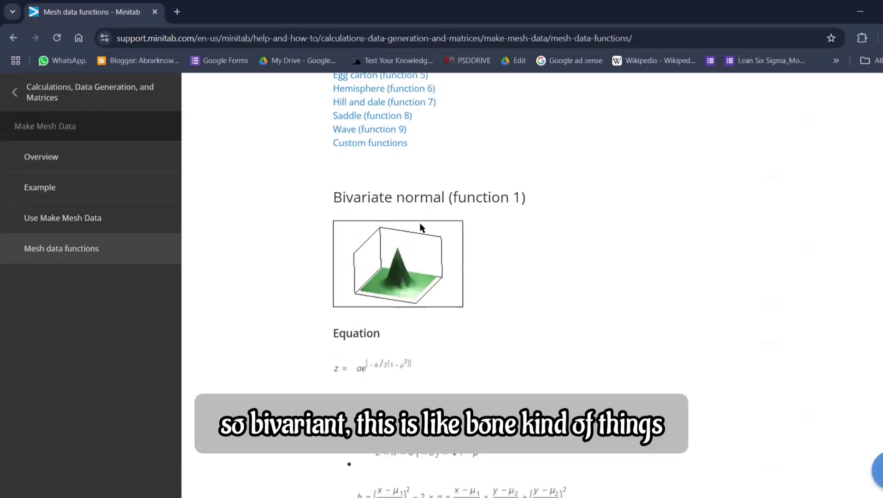
pyautogui.scroll(-10, 468, 240)
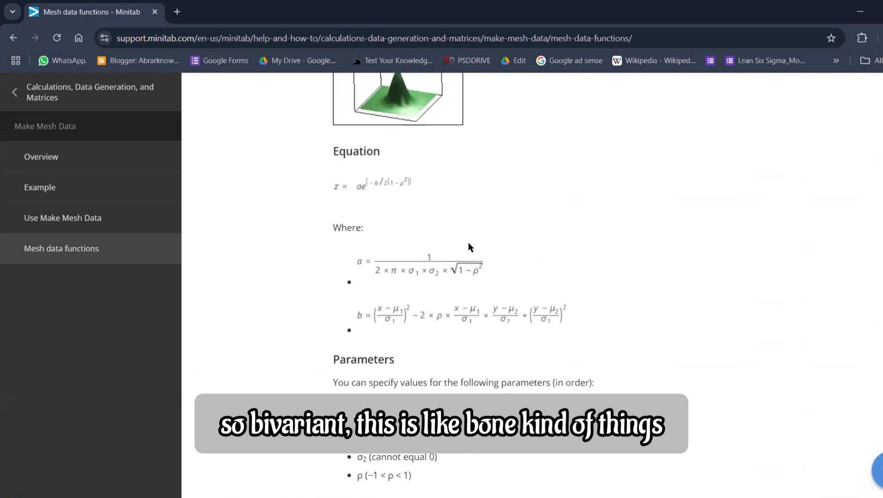
pyautogui.scroll(2, 375, 211)
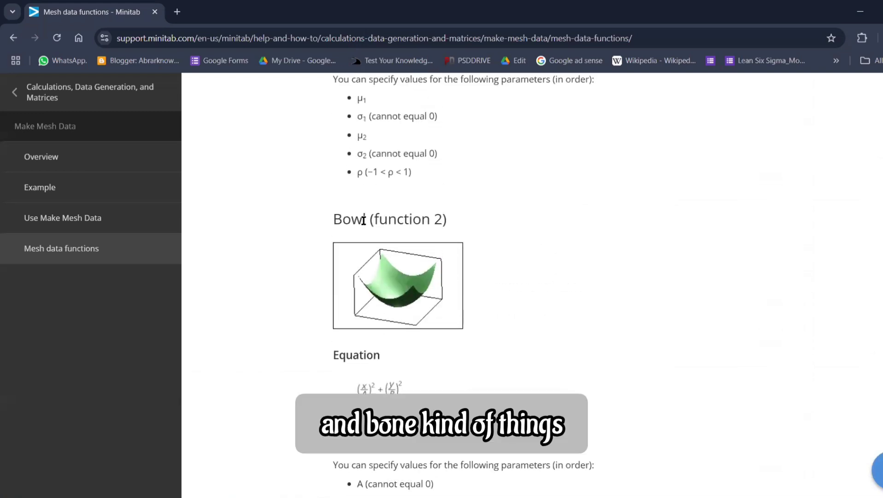
# Switch back to Minitab and rename worksheet column C3 as Bowl
pyautogui.hotkey('alt', 'Tab')
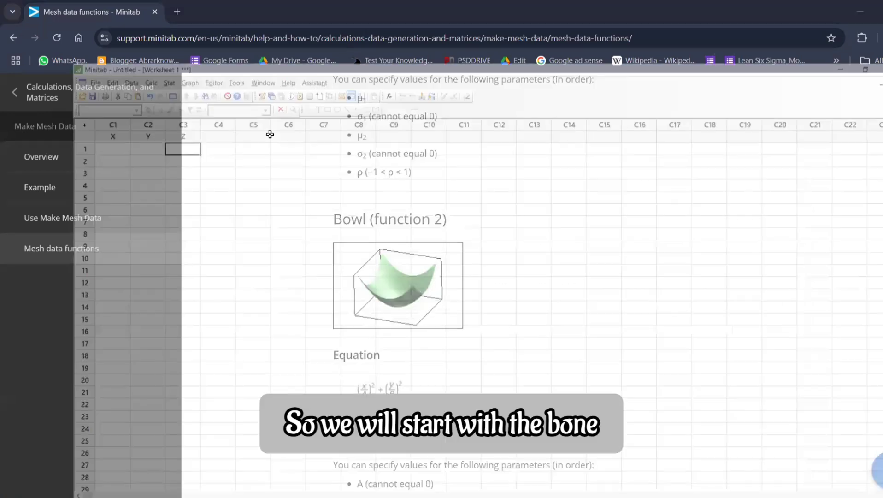
pyautogui.click(130, 80)
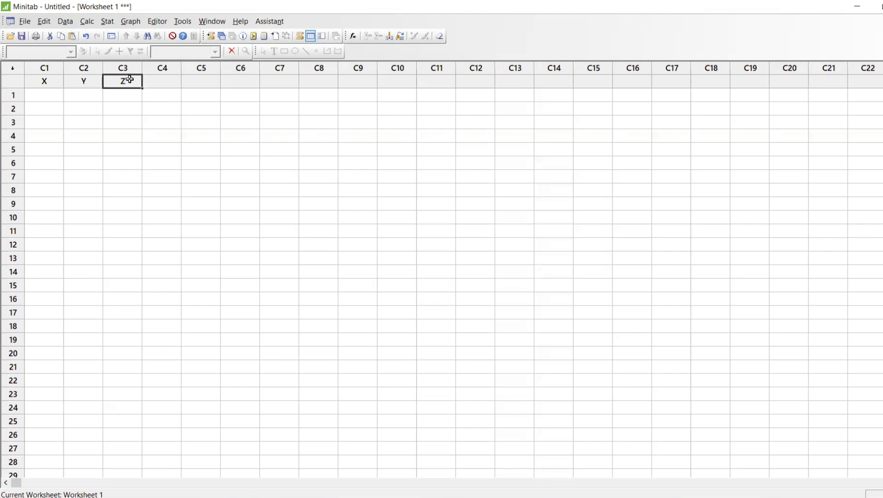
pyautogui.doubleClick(130, 80)
pyautogui.write('Bow')
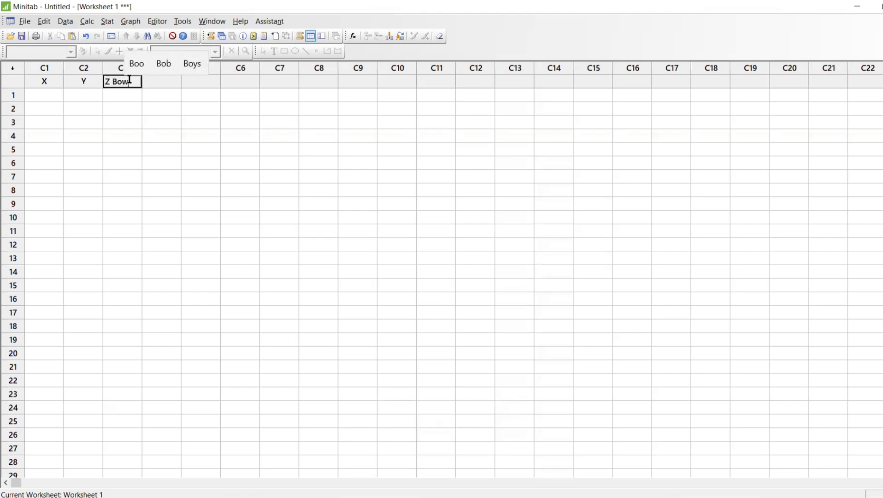
pyautogui.press('Return')
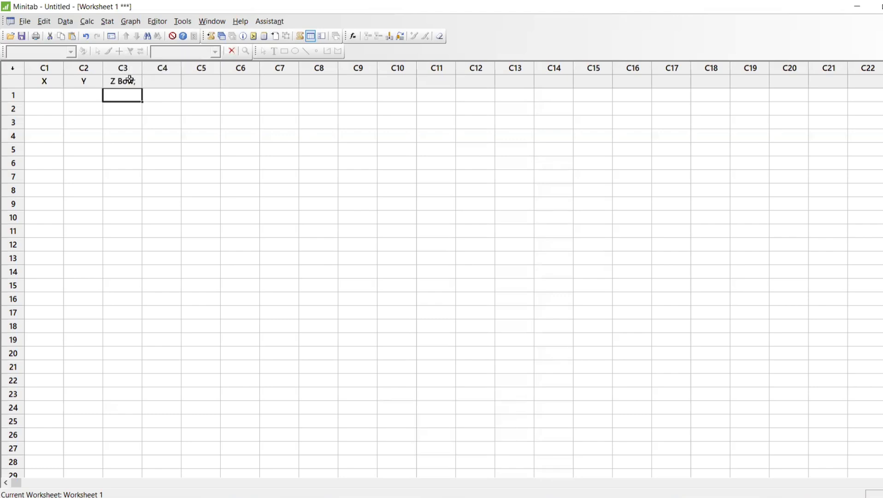
pyautogui.click(131, 81)
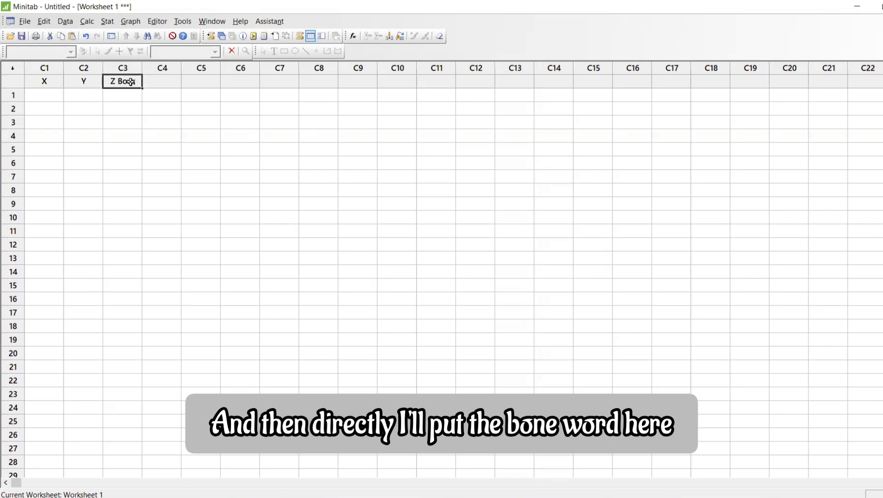
pyautogui.write('bo')
pyautogui.press('BackSpace')
pyautogui.press('BackSpace')
pyautogui.write('B')
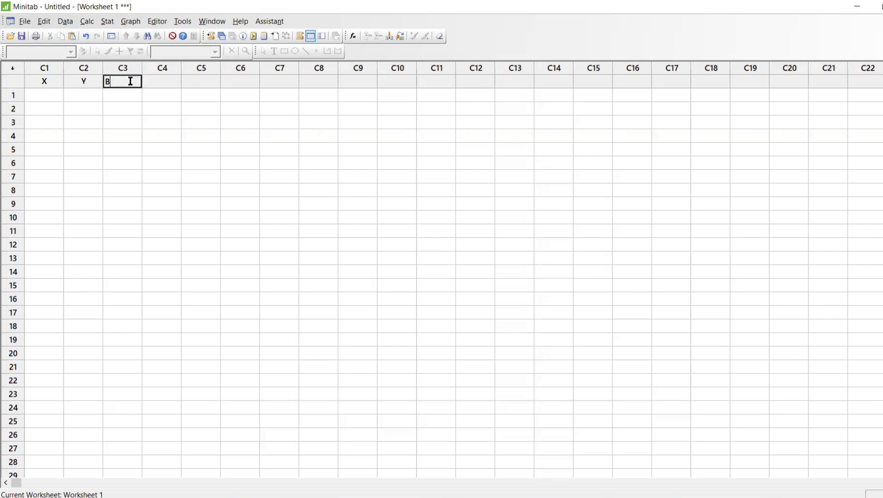
pyautogui.write('owl')
pyautogui.press('Return')
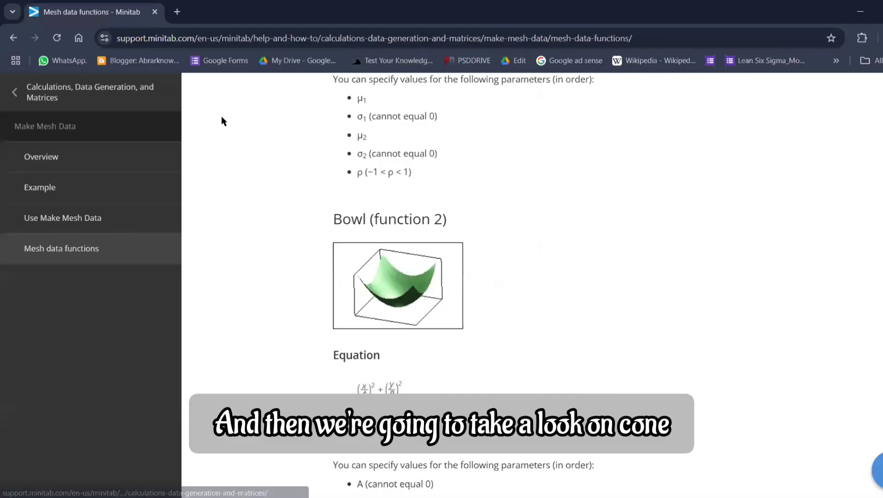
# Check the cone and cowboy hat functions in the browser help page, and name Minitab column C4 Cone
pyautogui.scroll(-6, 551, 234)
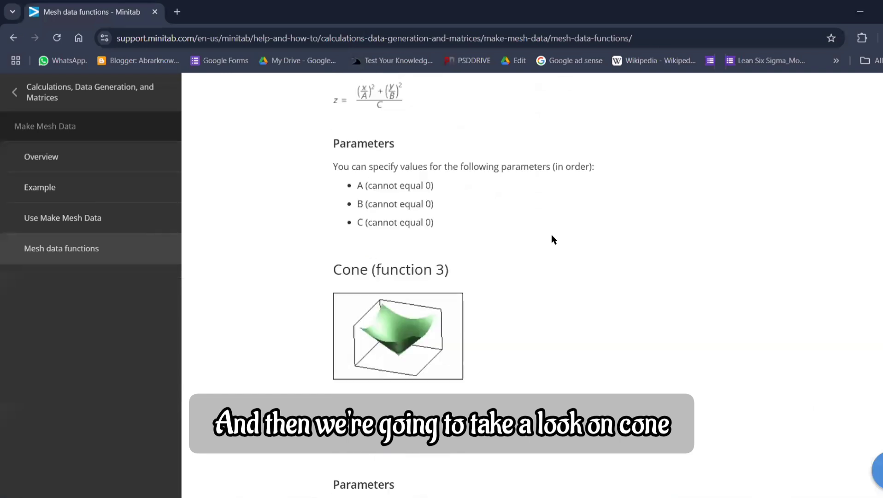
pyautogui.scroll(-8, 516, 243)
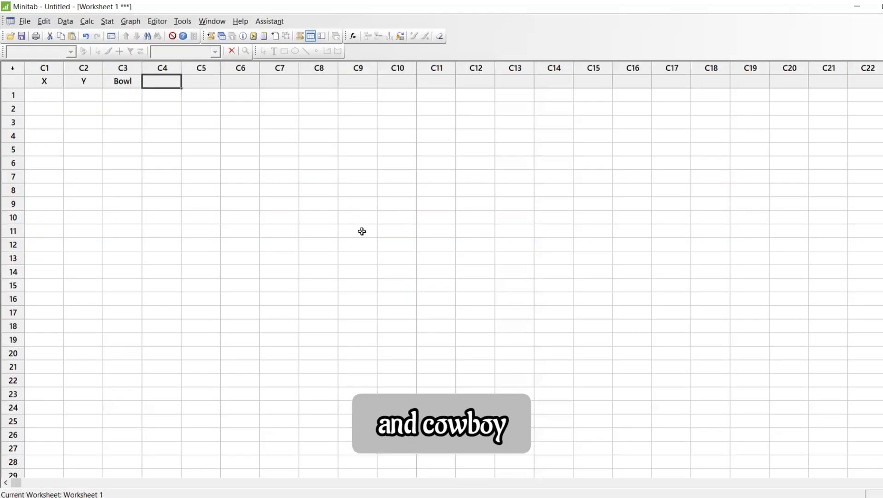
pyautogui.write('Cone')
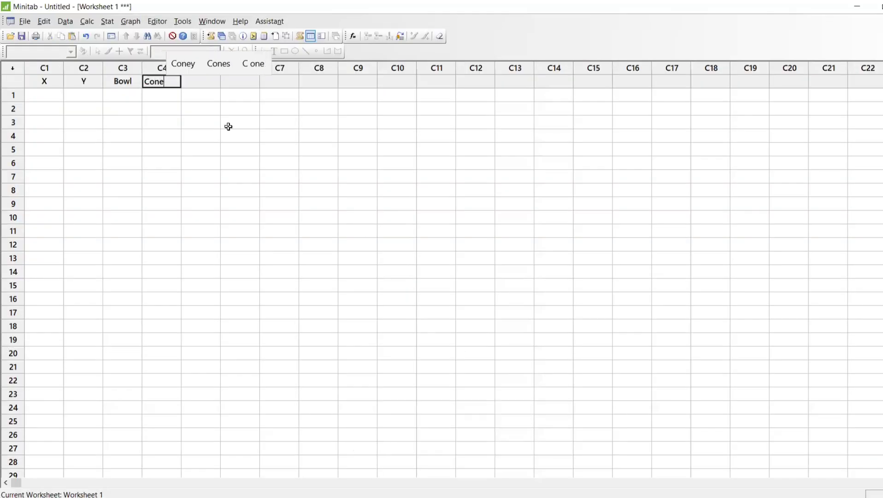
# Name worksheet column C5 Cowboy Hat
pyautogui.click(205, 82)
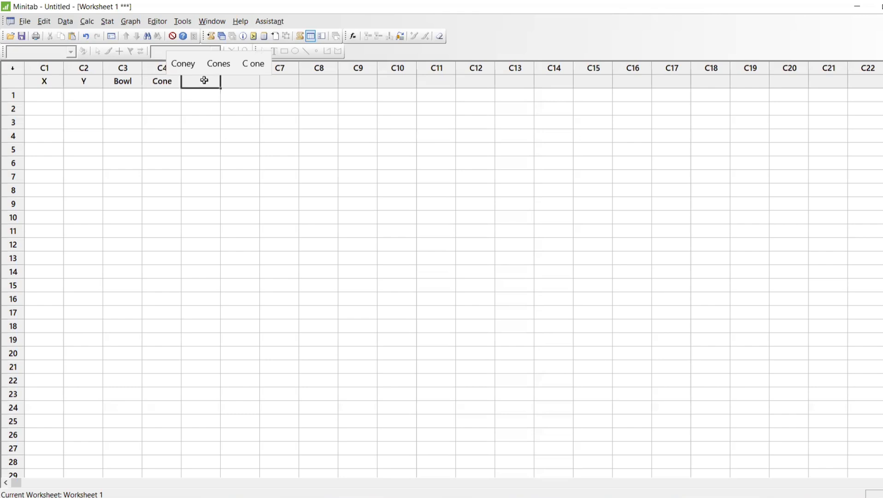
pyautogui.write('Cow')
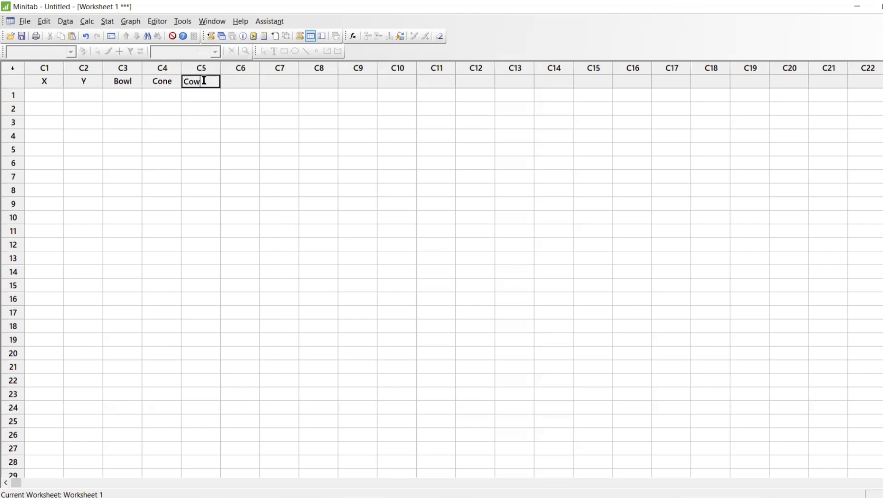
pyautogui.write('bo')
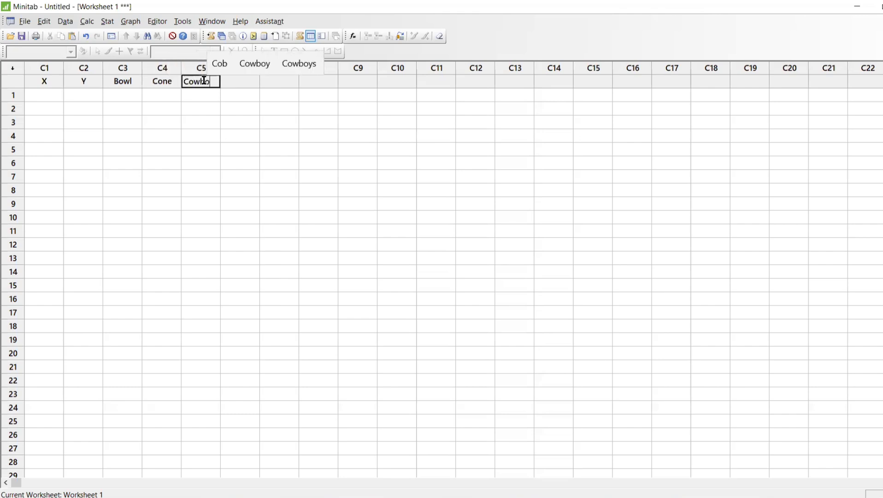
pyautogui.write('y Hat')
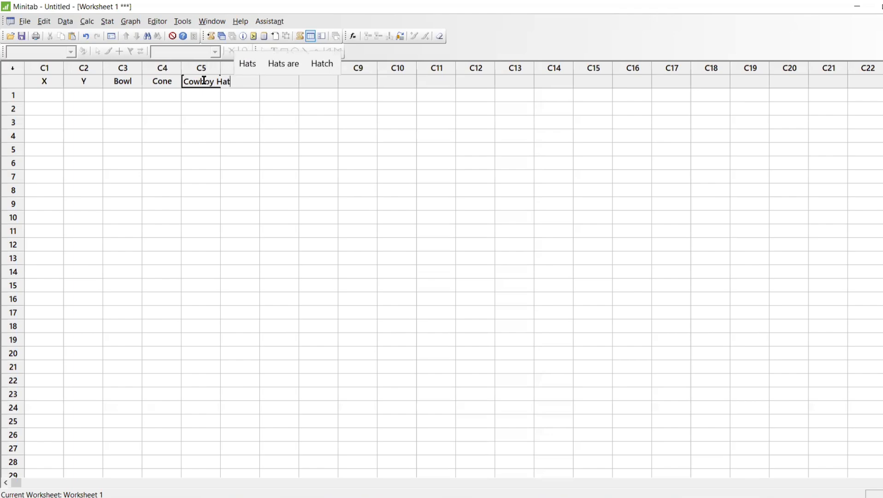
pyautogui.press('Return')
# Check the function after the cowboy hat in the browser help page, and name Minitab column C6 Egg Carton
pyautogui.hotkey('alt', 'Tab')
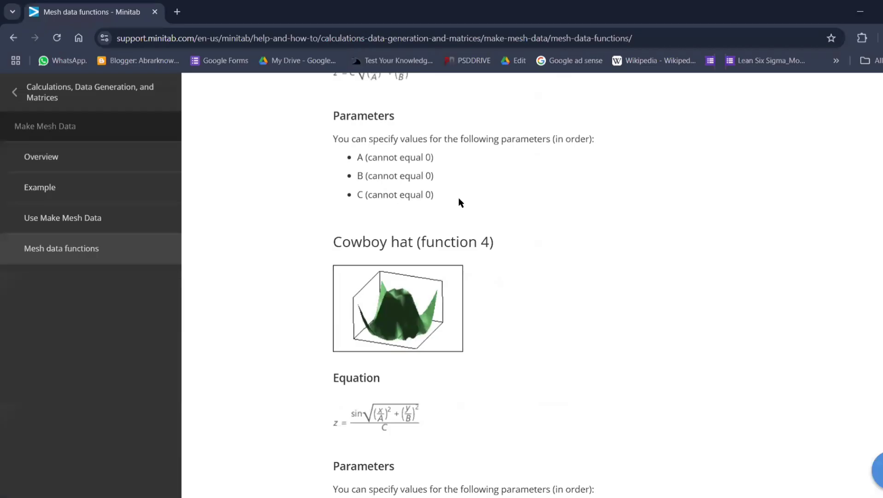
pyautogui.scroll(-5, 510, 207)
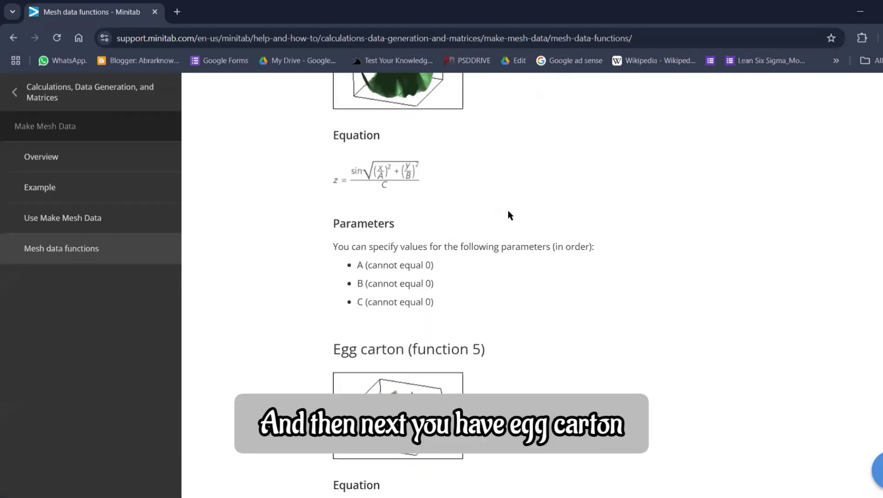
pyautogui.hotkey('alt', 'Tab')
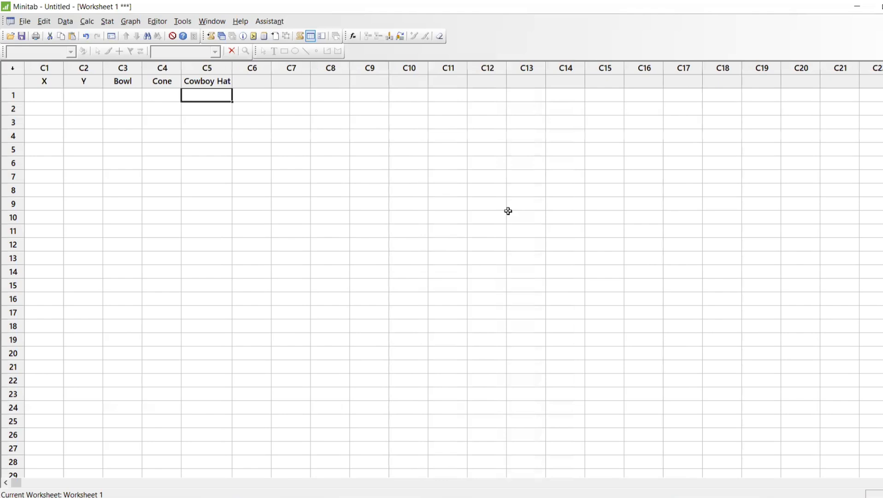
pyautogui.click(257, 80)
pyautogui.write('Egg ')
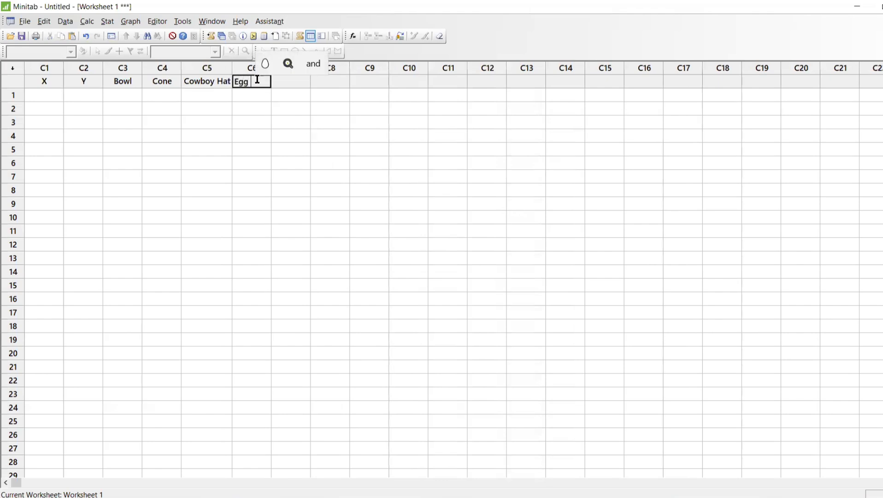
pyautogui.write('Carton')
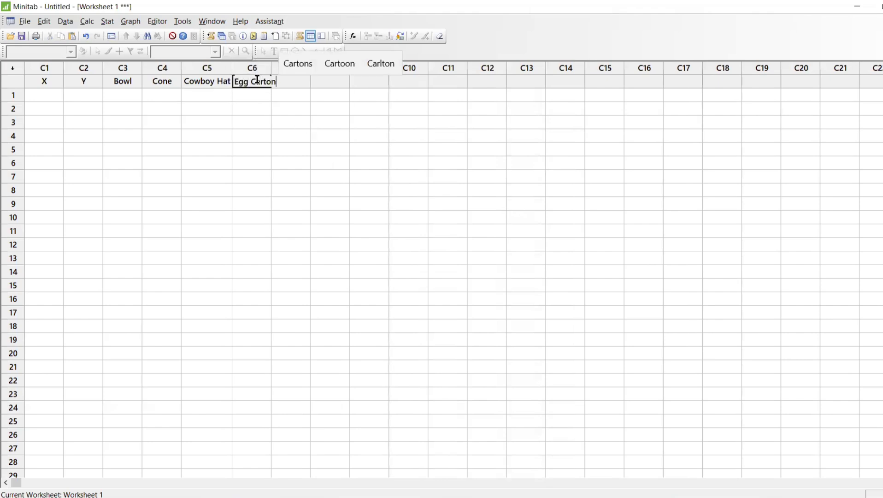
pyautogui.press('Return')
# Switch to the browser help page and examine the hemisphere, hill and dale, saddle and wave functions
pyautogui.hotkey('alt', 'Tab')
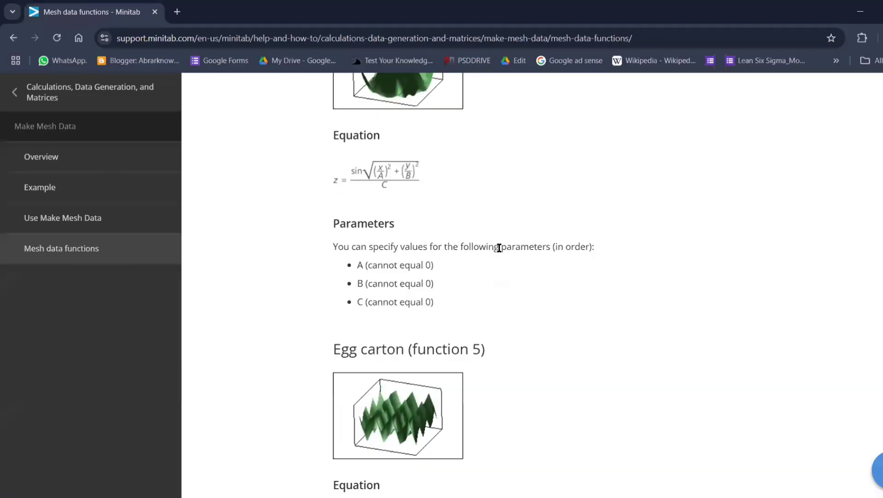
pyautogui.scroll(-4, 499, 248)
pyautogui.scroll(-5, 499, 247)
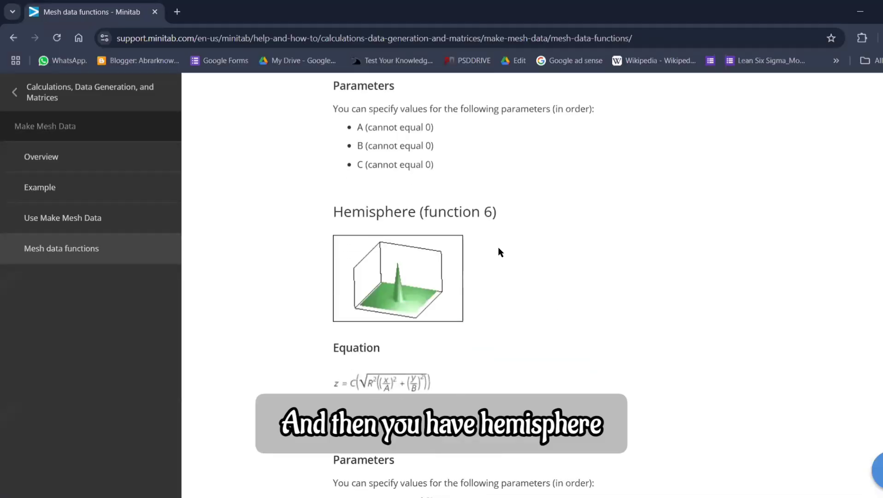
pyautogui.scroll(-8, 498, 249)
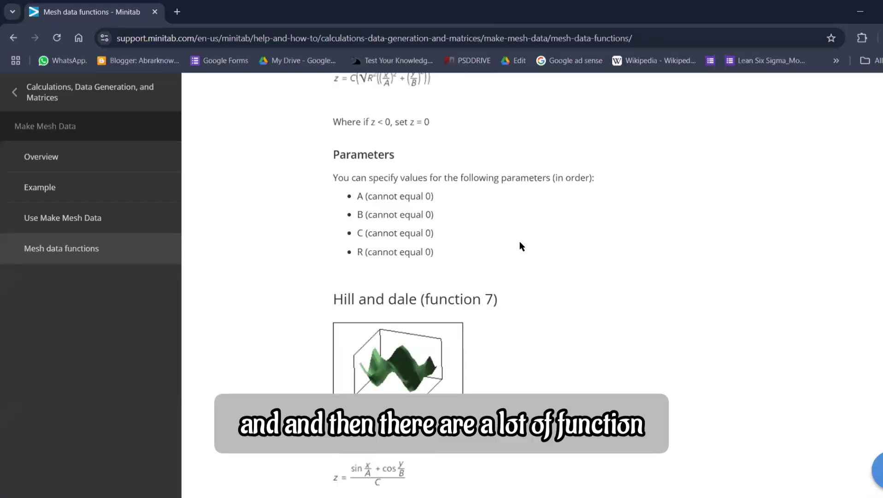
pyautogui.scroll(-5, 501, 253)
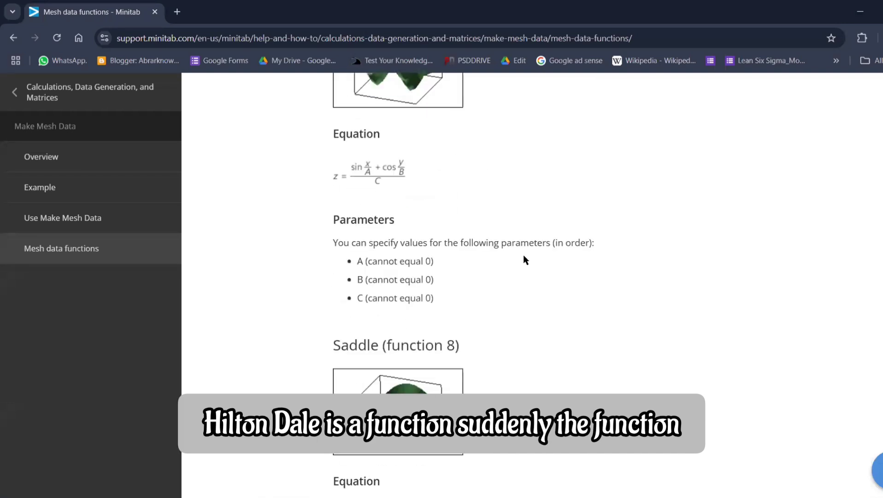
pyautogui.scroll(-1, 403, 267)
pyautogui.scroll(-4, 505, 297)
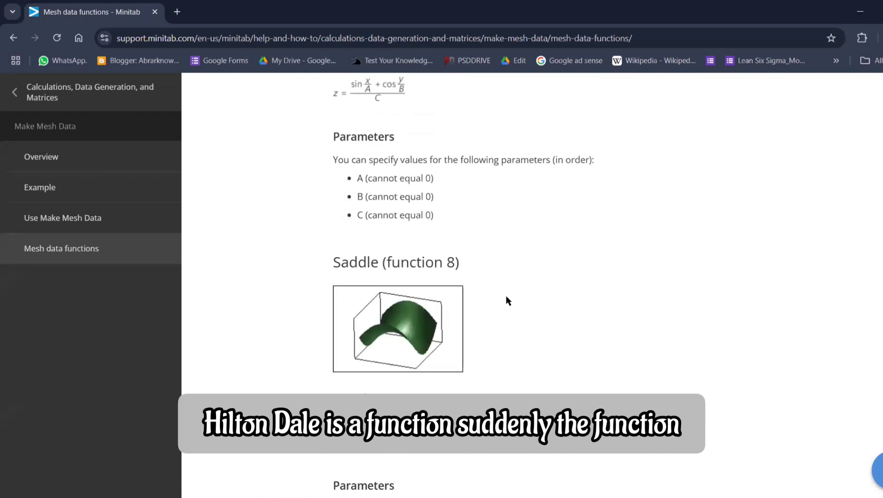
pyautogui.scroll(-4, 491, 299)
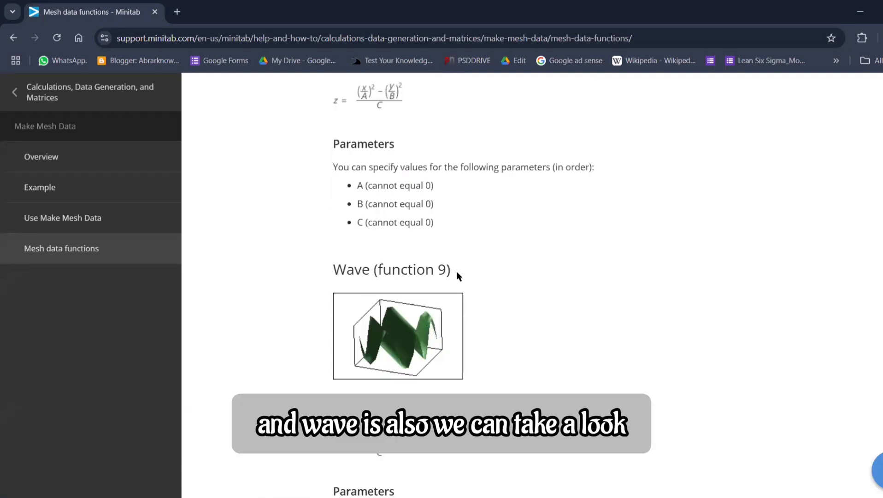
# Switch back to Minitab and name worksheet column C7 Wave
pyautogui.hotkey('alt', 'Tab')
pyautogui.click(303, 85)
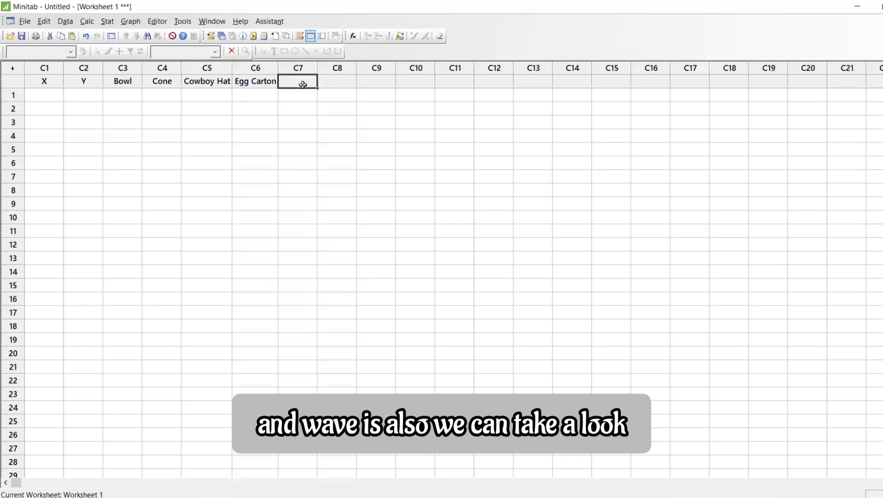
pyautogui.write('SA')
pyautogui.press('BackSpace')
pyautogui.press('BackSpace')
pyautogui.write('Wave')
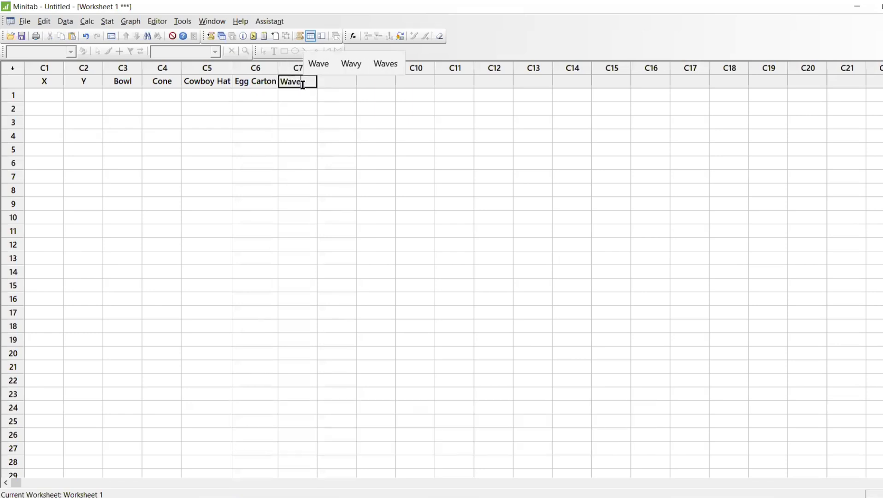
# Finish naming column C7 Wave, and review the wave function's equation and parameters in the browser help page
pyautogui.press('Return')
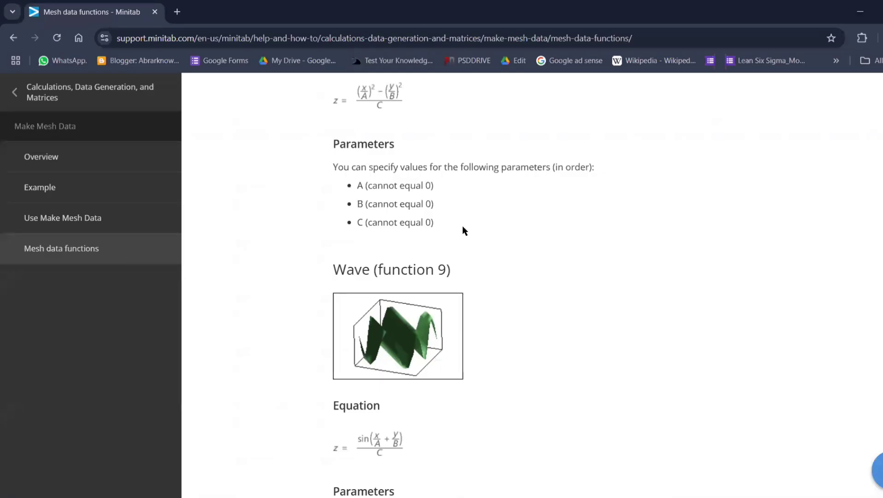
pyautogui.scroll(-8, 463, 226)
pyautogui.scroll(3, 462, 227)
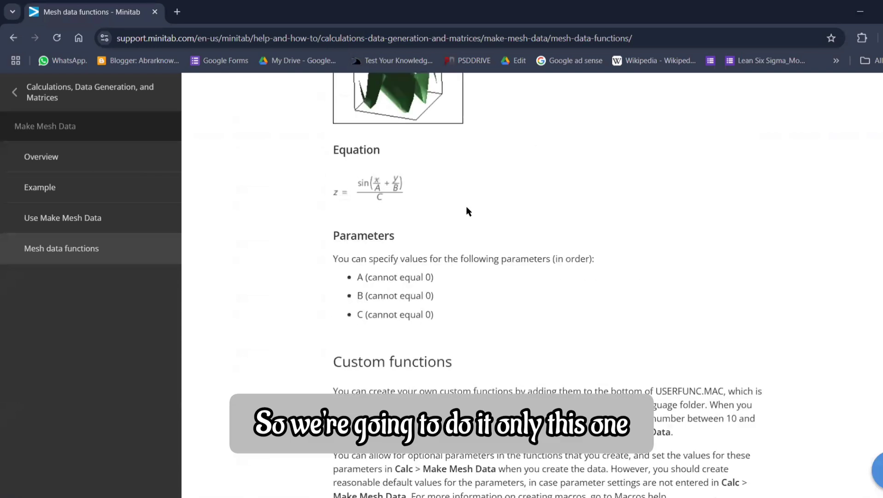
pyautogui.scroll(4, 463, 204)
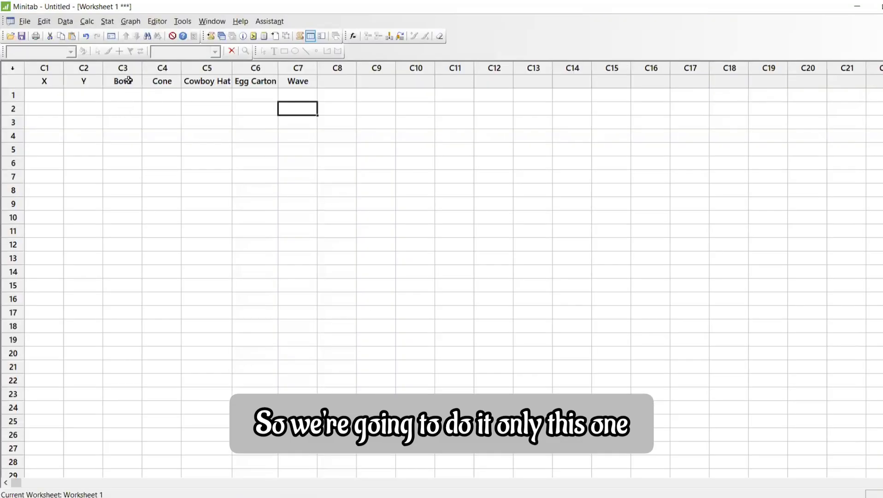
pyautogui.moveTo(129, 80); pyautogui.dragTo(207, 80)
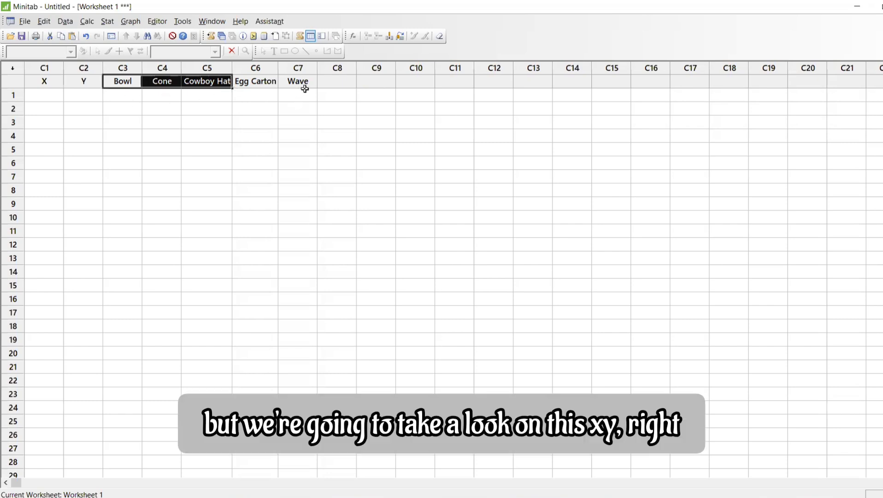
pyautogui.moveTo(125, 81); pyautogui.dragTo(238, 82)
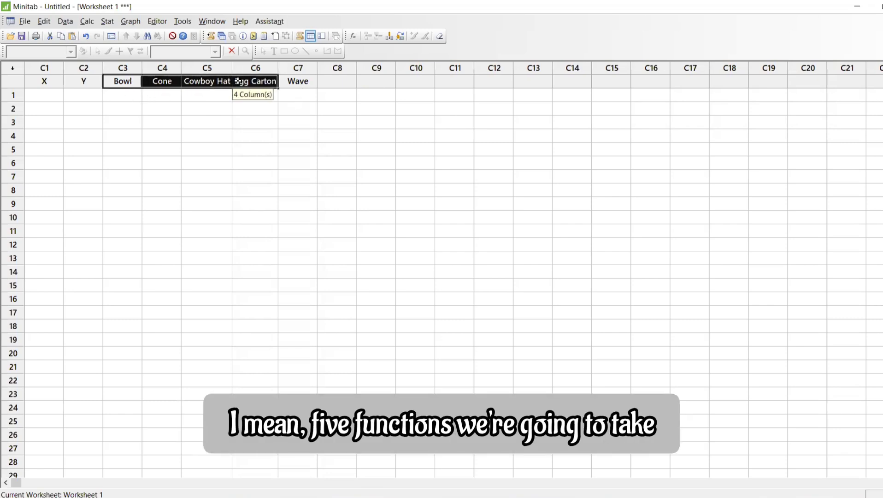
pyautogui.click(298, 81)
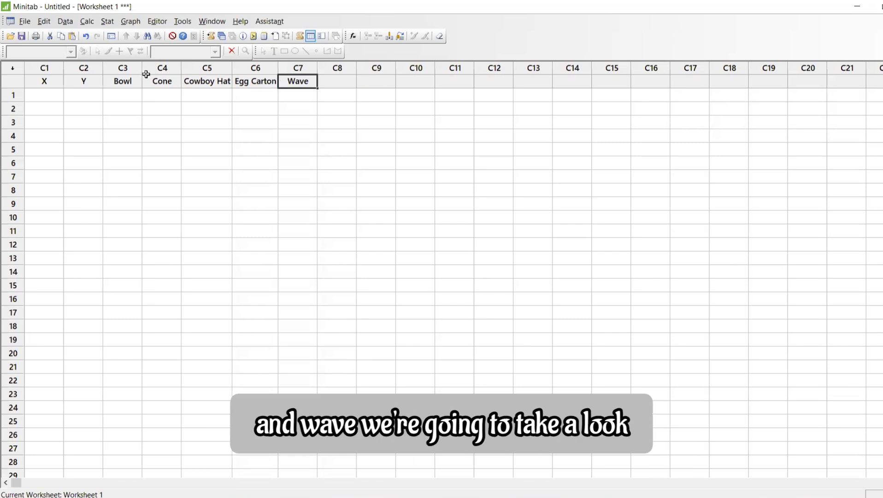
# Start Make Mesh Data and store the X and Y mesh variables in columns X and Y
pyautogui.click(87, 21)
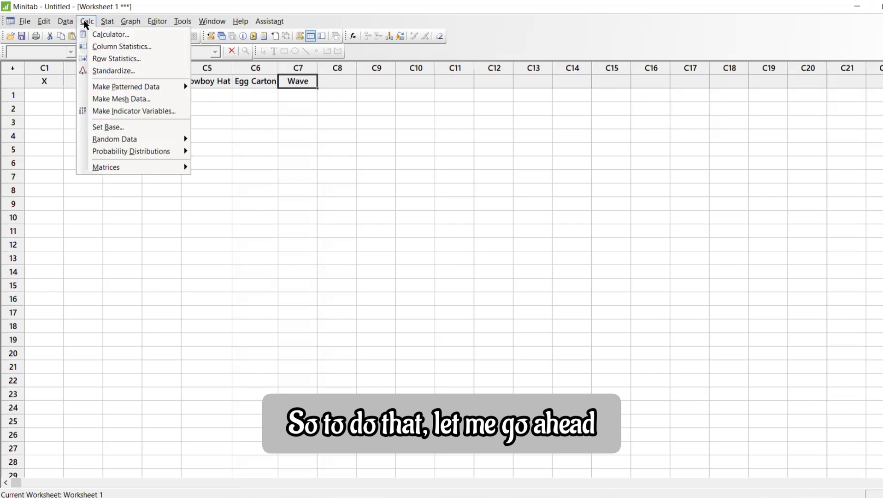
pyautogui.click(111, 99)
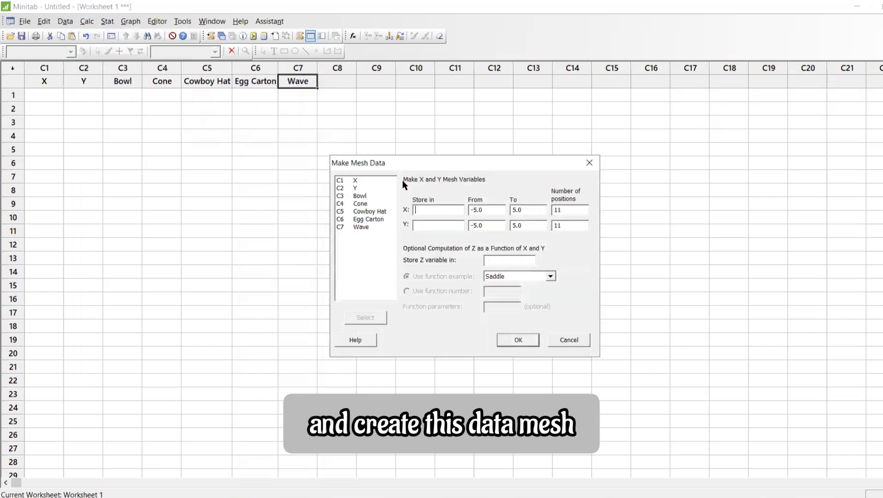
pyautogui.doubleClick(357, 181)
pyautogui.click(426, 227)
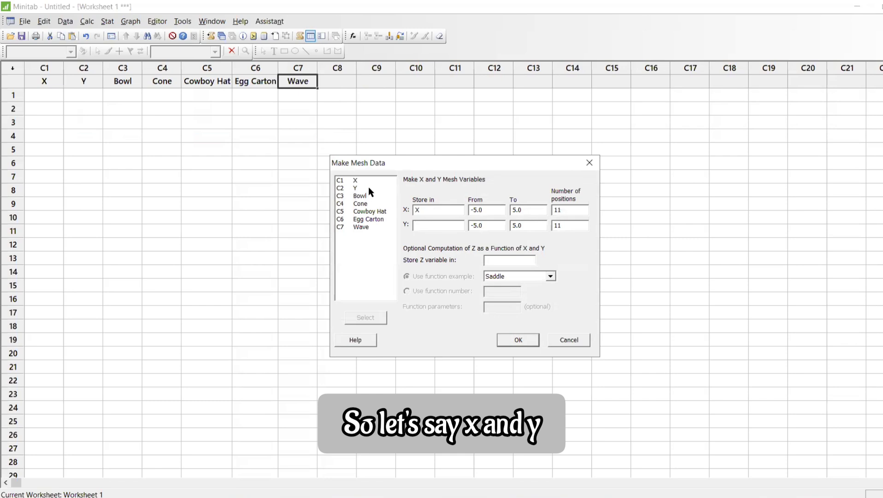
pyautogui.doubleClick(368, 187)
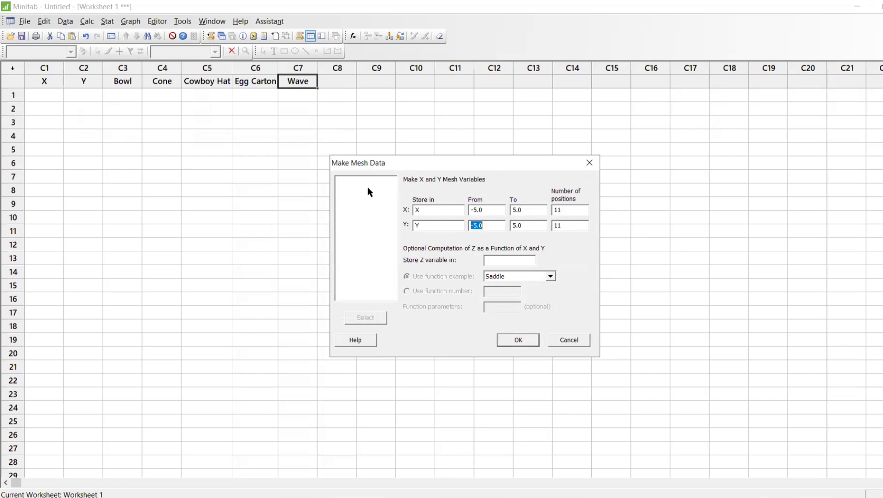
# Generate the mesh data with the Bowl function example, storing the Z variable in the Bowl column
pyautogui.click(504, 260)
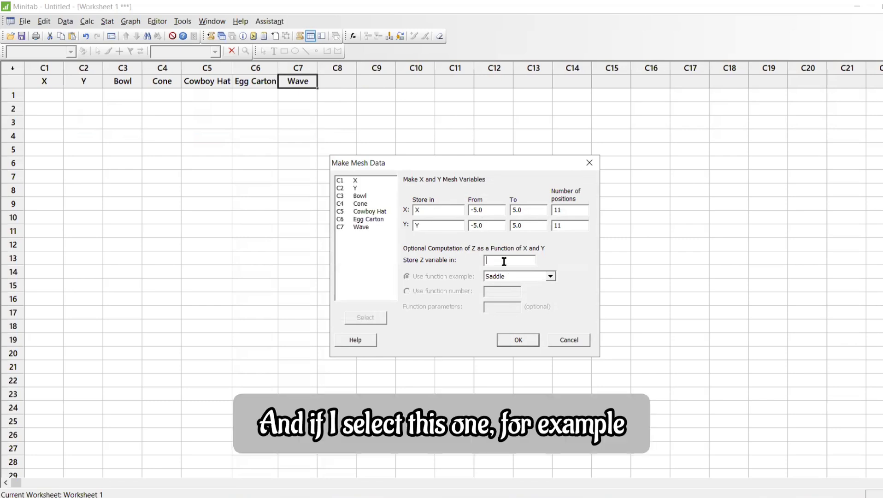
pyautogui.doubleClick(367, 195)
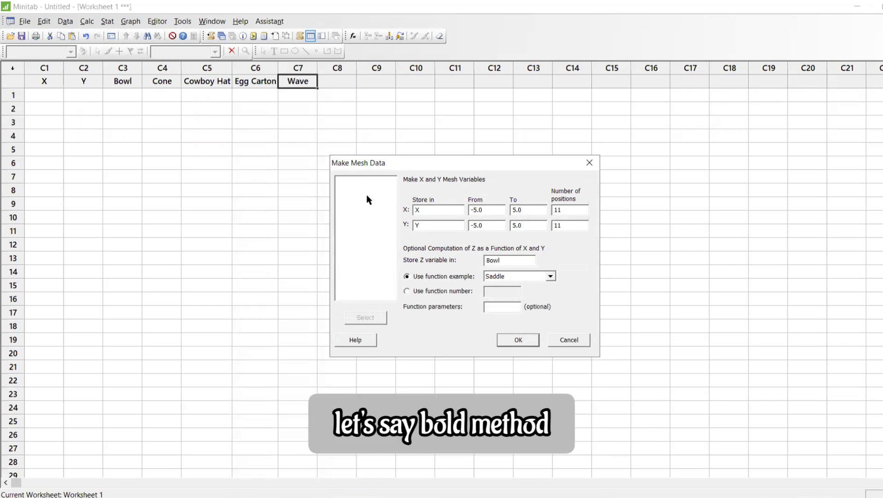
pyautogui.click(526, 271)
pyautogui.click(519, 292)
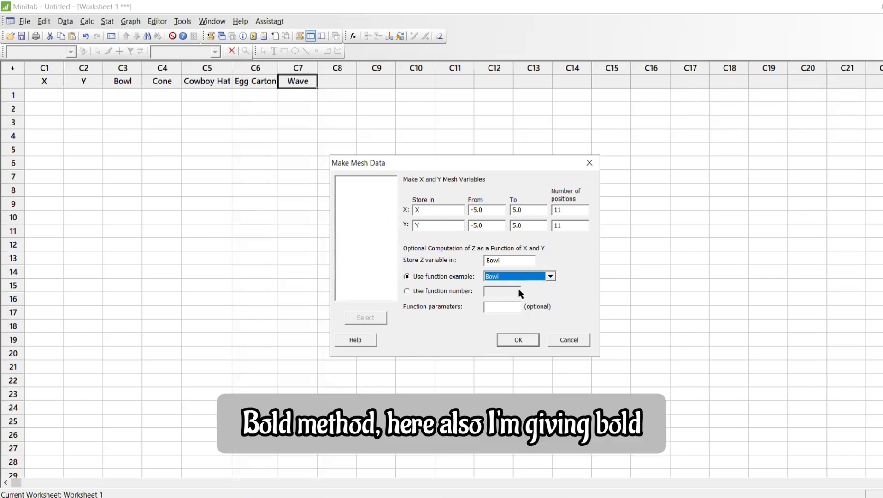
pyautogui.click(516, 336)
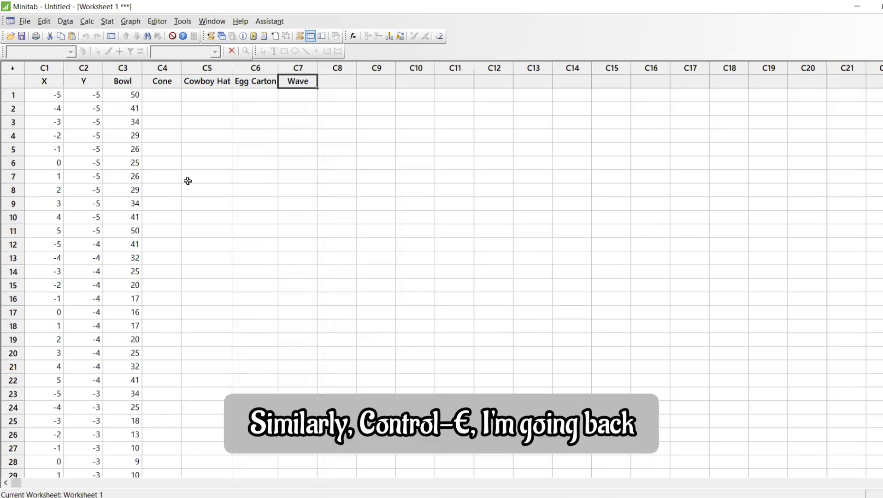
# Make mesh data with the Cone function example, storing the Z variable in the Cone column
pyautogui.click(232, 149)
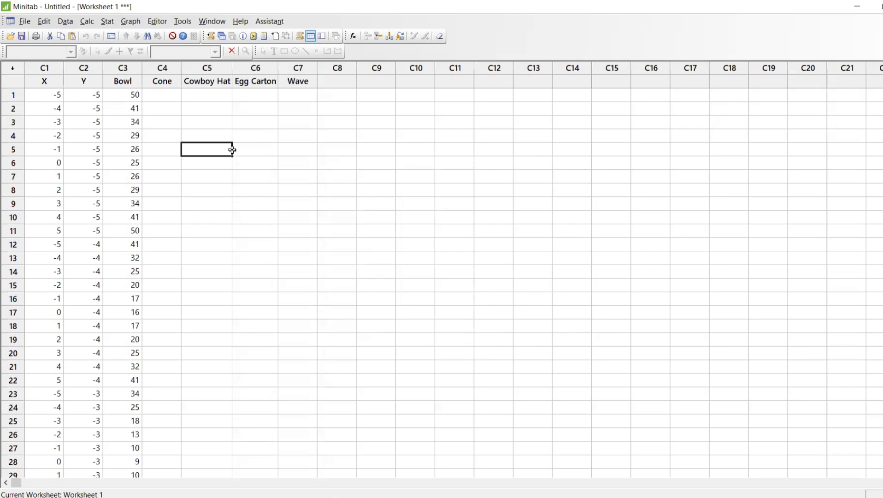
pyautogui.hotkey('ctrl', 'e')
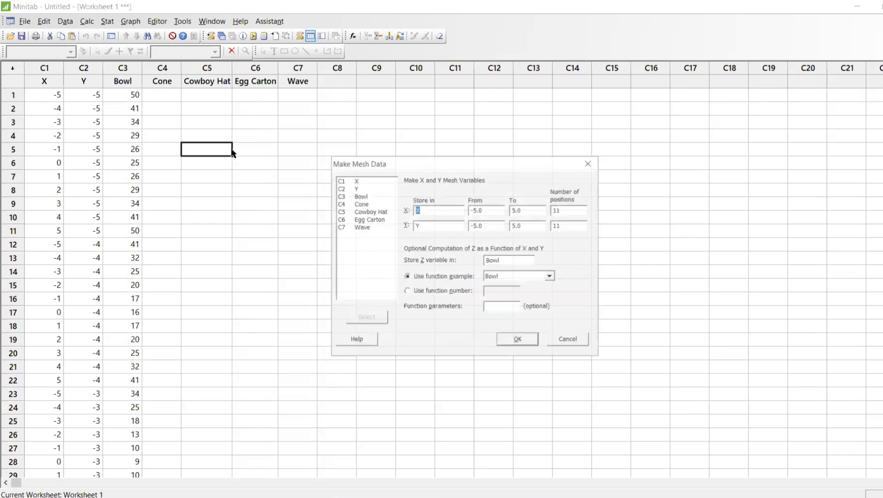
pyautogui.click(506, 275)
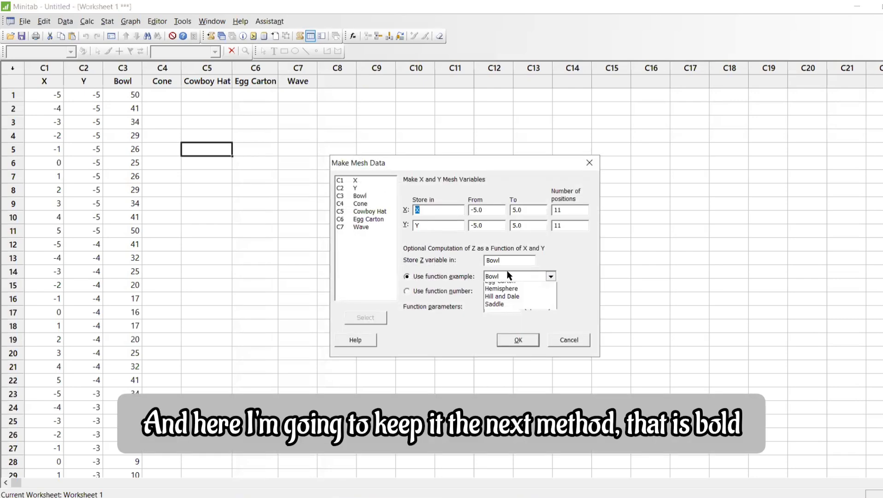
pyautogui.click(503, 303)
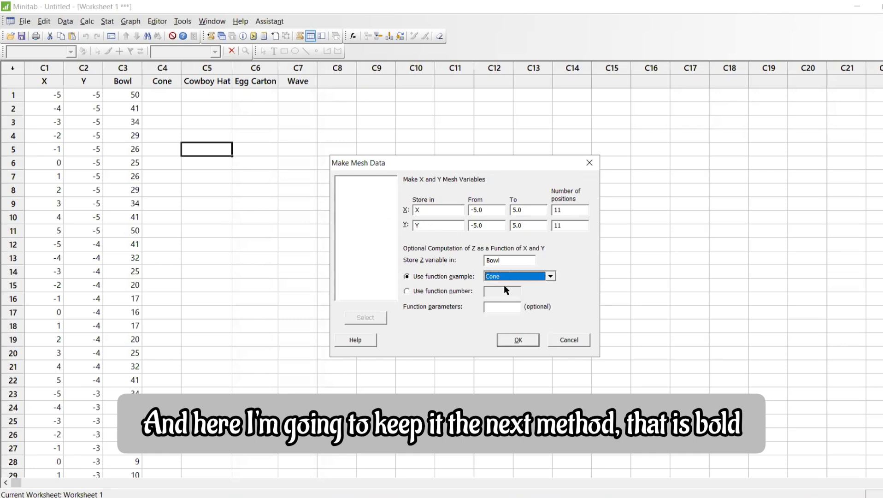
pyautogui.click(507, 261)
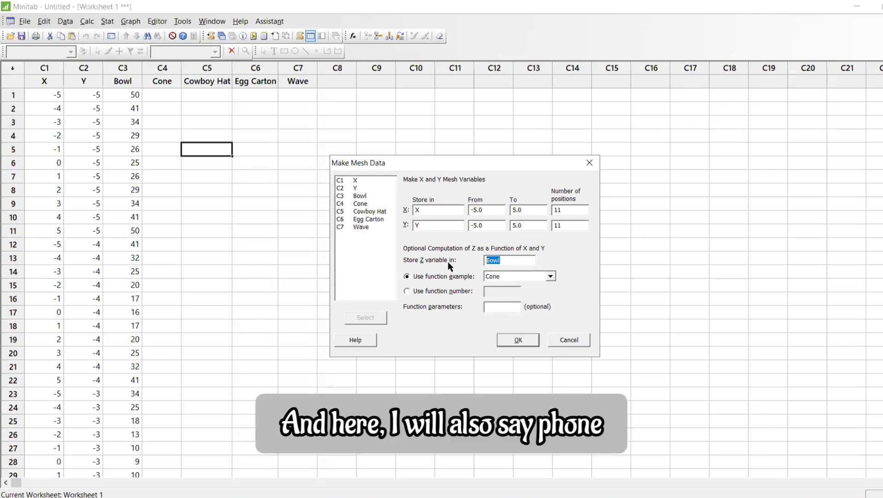
pyautogui.doubleClick(359, 203)
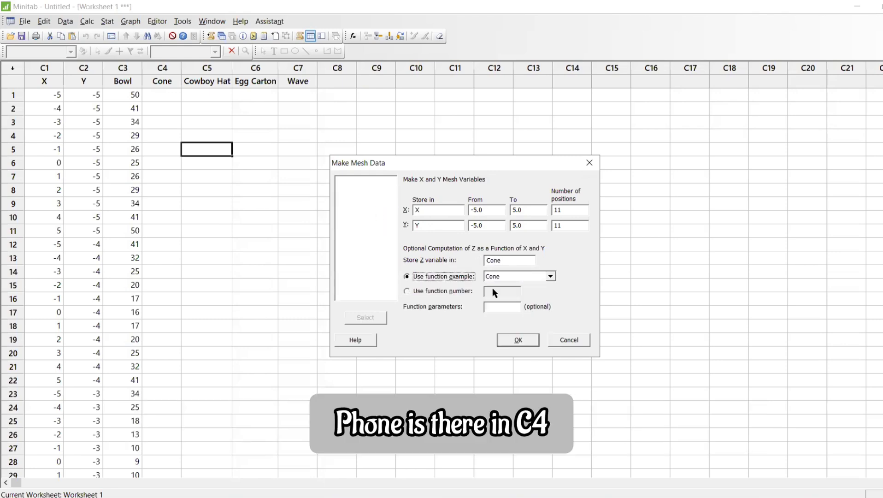
pyautogui.click(518, 340)
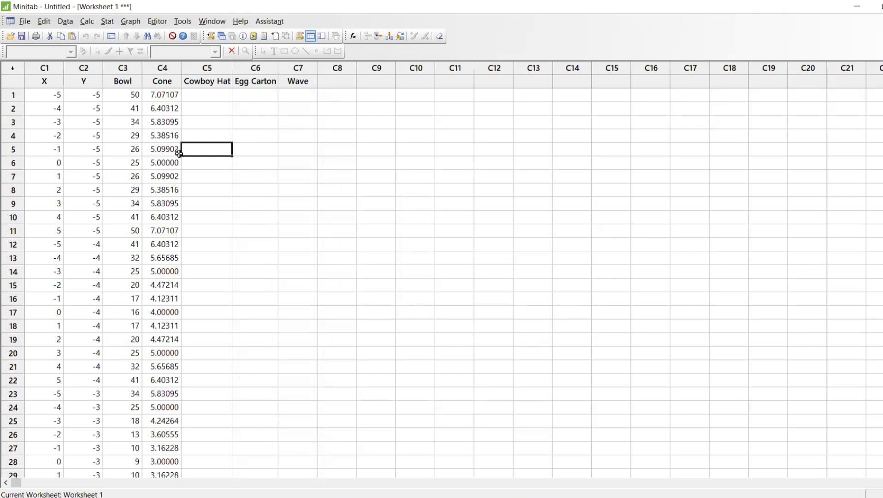
# Make mesh data with the Cowboy Hat function example, storing the Z variable in the Cowboy Hat column
pyautogui.hotkey('ctrl', 'e')
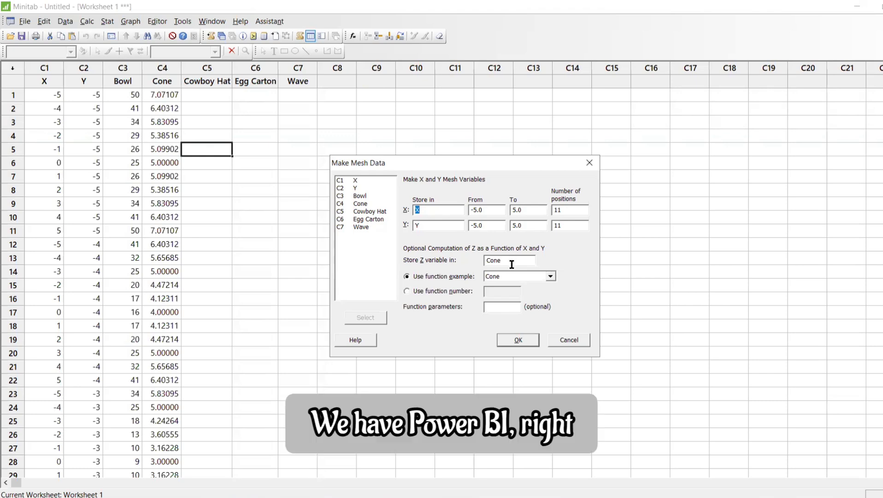
pyautogui.click(522, 275)
pyautogui.click(521, 312)
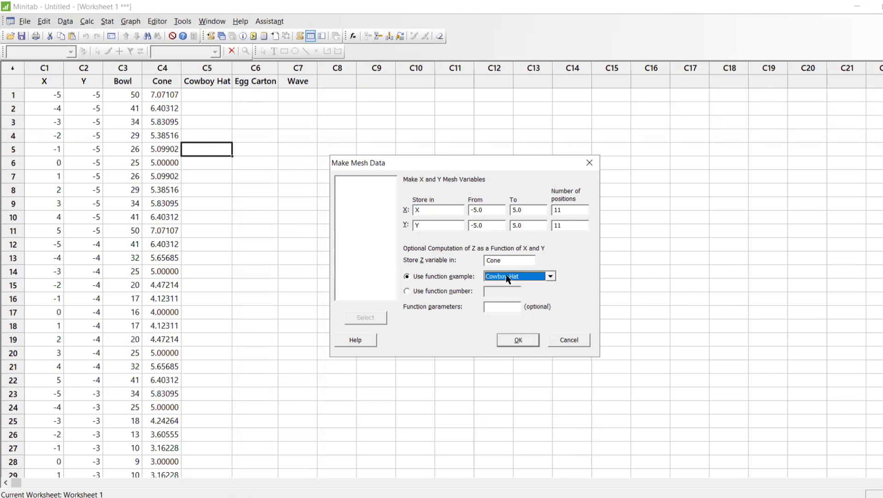
pyautogui.click(506, 259)
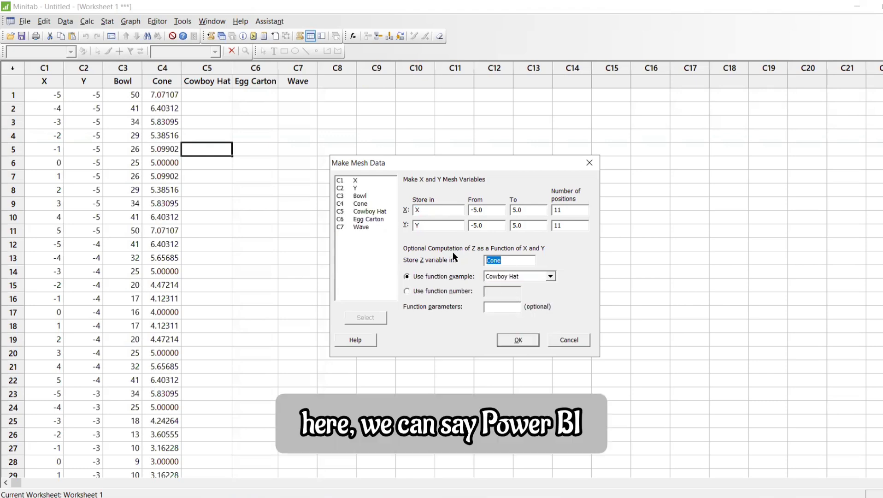
pyautogui.press('BackSpace')
pyautogui.doubleClick(373, 212)
pyautogui.click(470, 279)
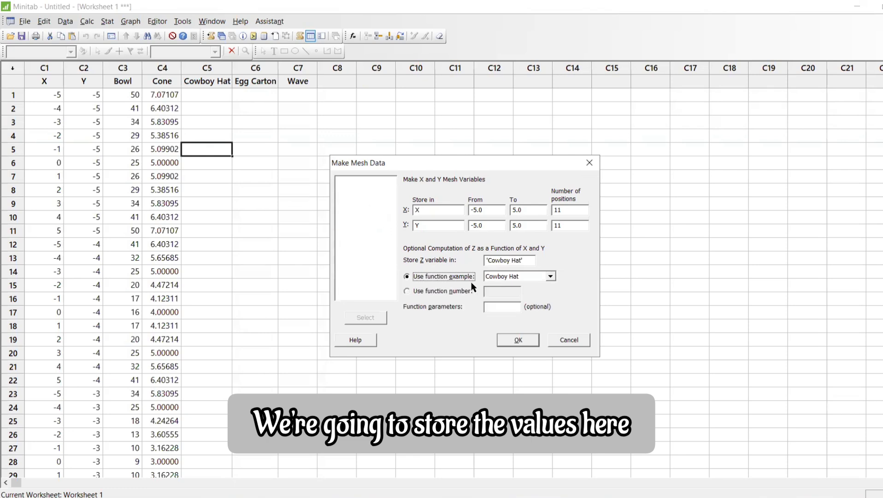
pyautogui.click(519, 340)
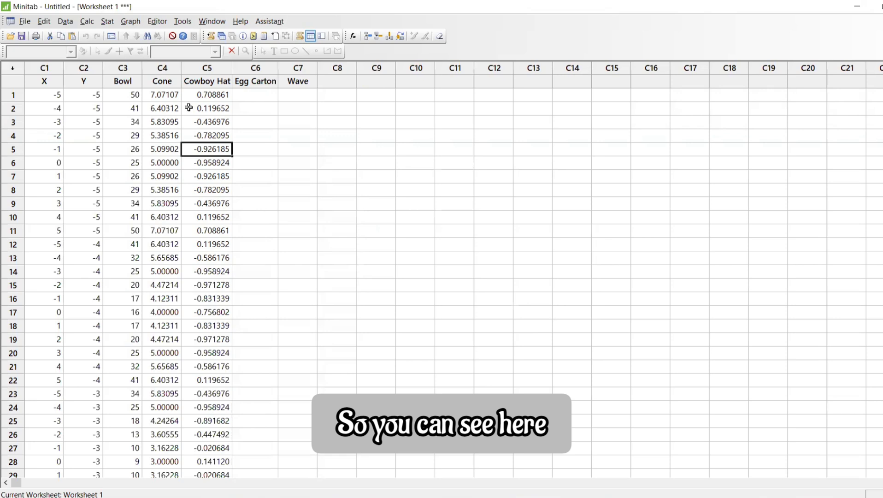
# Make mesh data with the Egg Carton function example, storing the Z variable in the Egg Carton column
pyautogui.hotkey('ctrl', 'e')
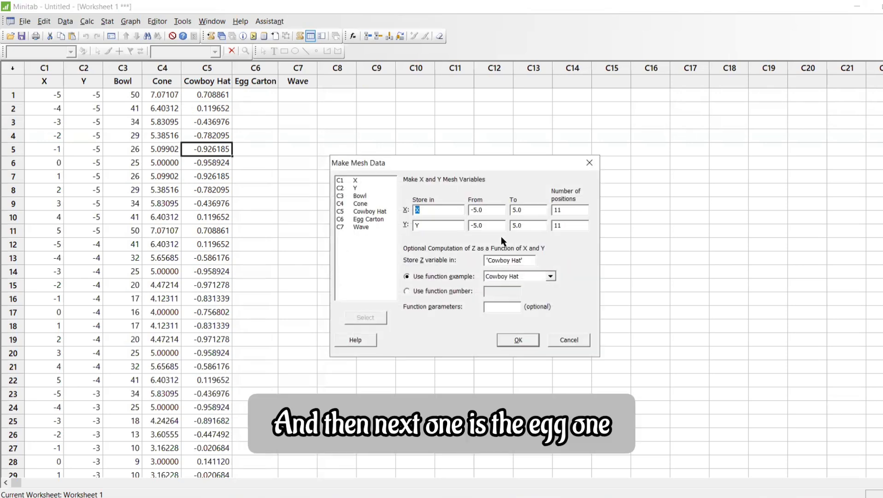
pyautogui.click(515, 275)
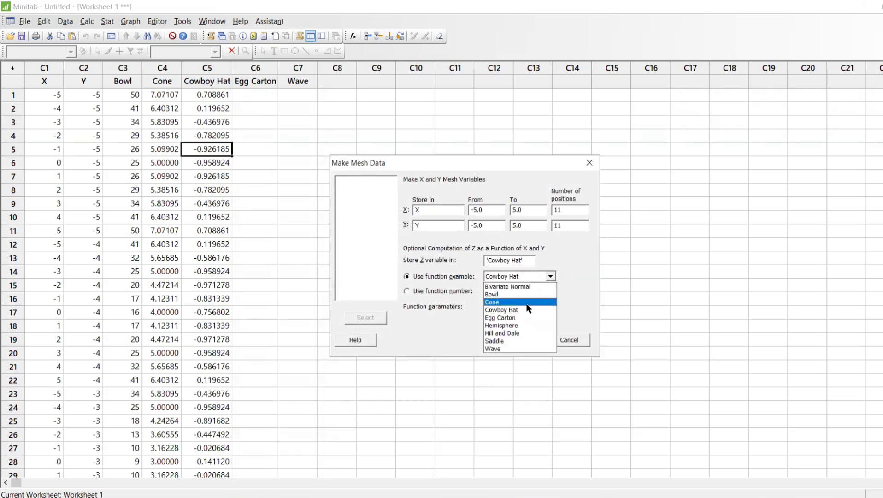
pyautogui.click(515, 318)
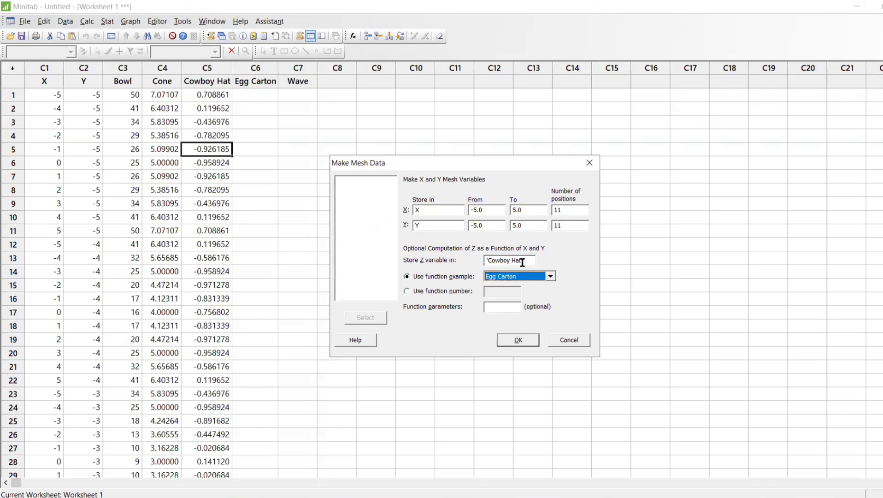
pyautogui.moveTo(523, 260); pyautogui.dragTo(416, 248)
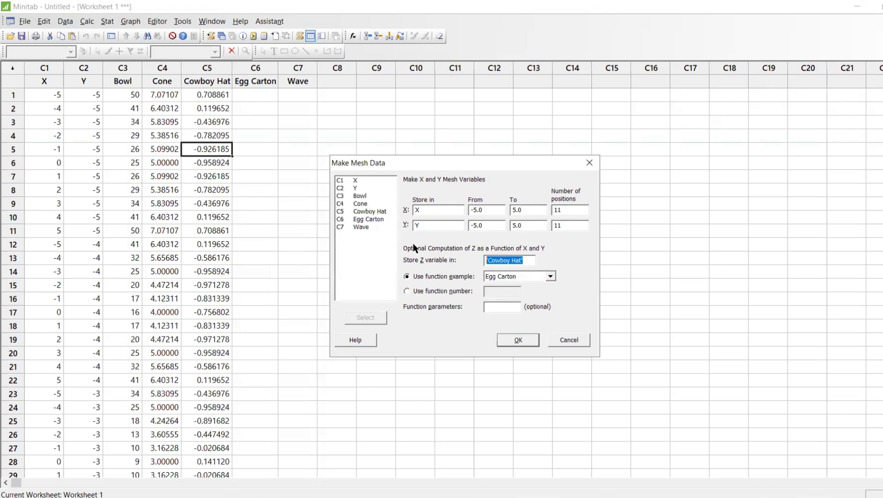
pyautogui.doubleClick(369, 218)
pyautogui.click(518, 342)
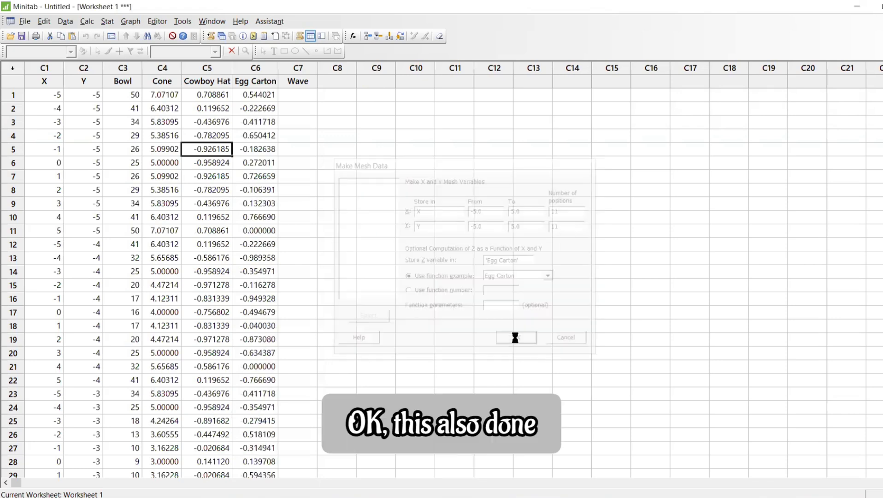
# Make mesh data with the Wave function example, storing the Z variable in the Wave column
pyautogui.hotkey('ctrl', 'e')
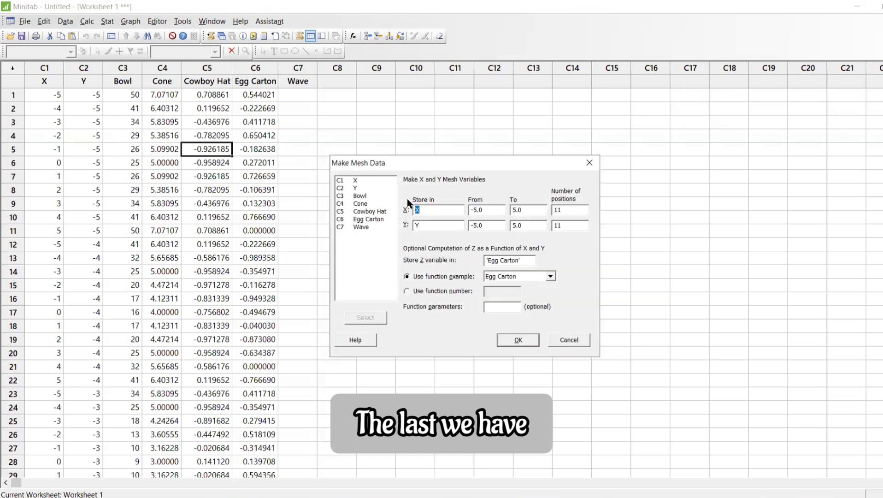
pyautogui.click(522, 275)
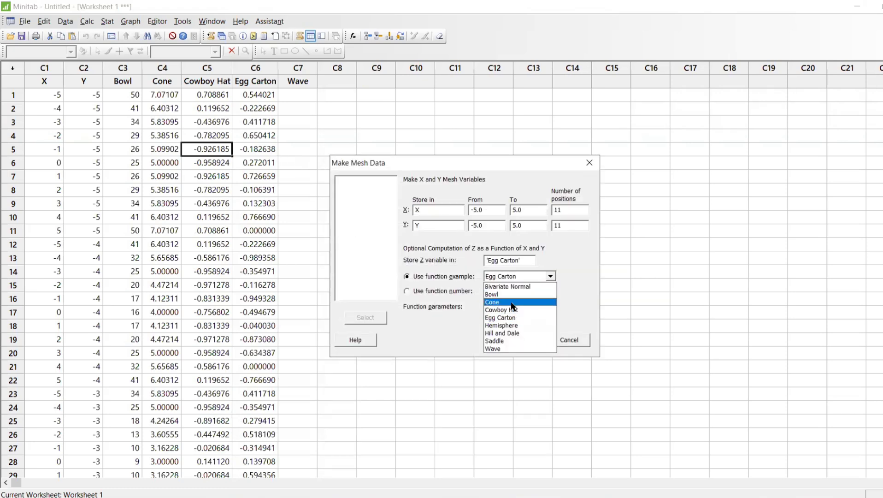
pyautogui.click(509, 350)
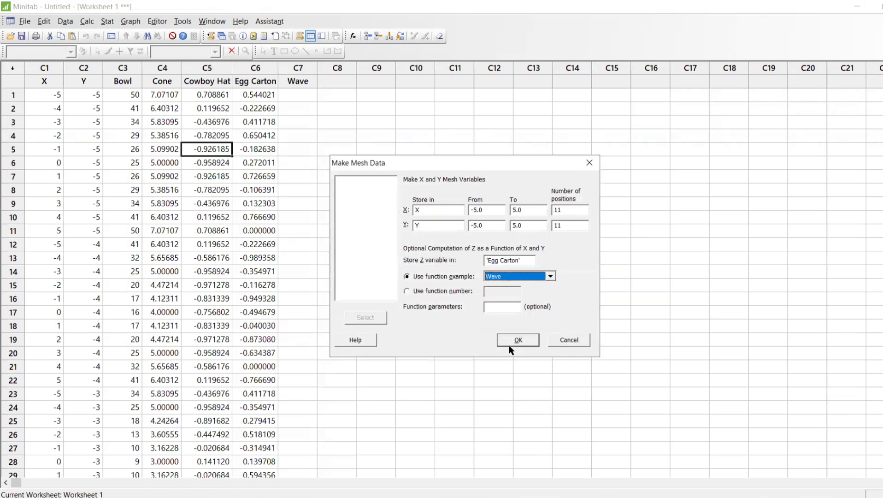
pyautogui.click(524, 275)
pyautogui.click(506, 347)
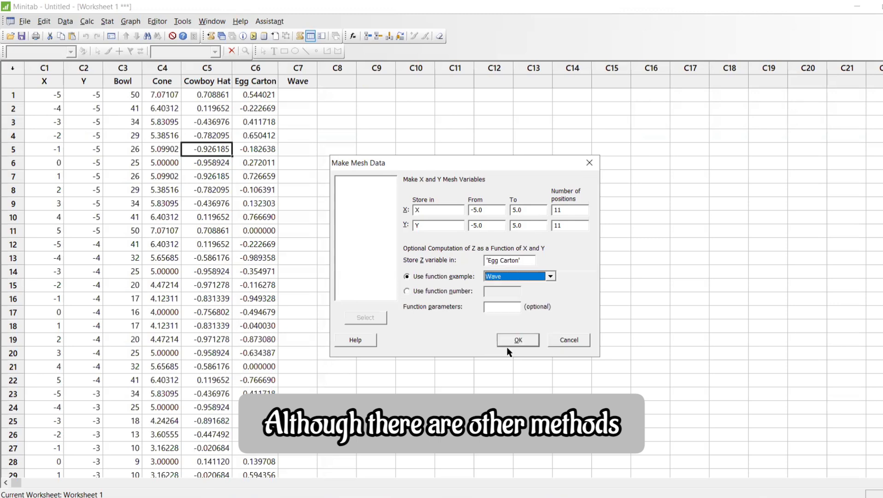
pyautogui.click(500, 263)
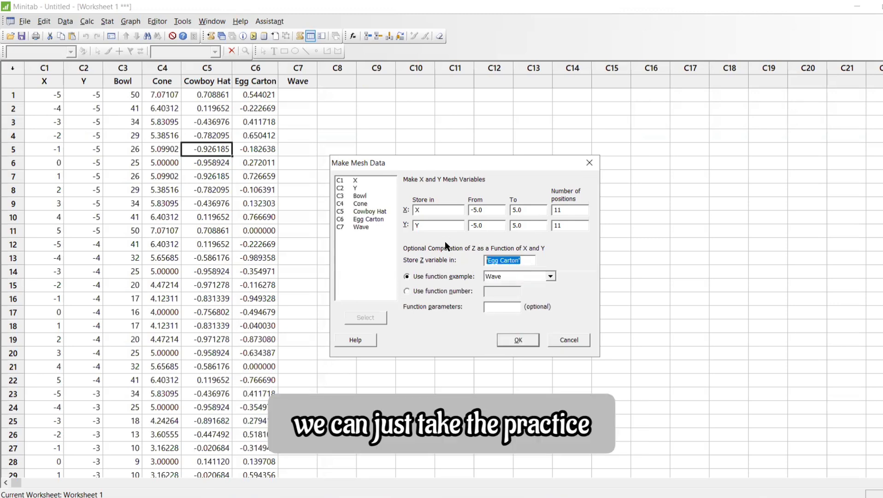
pyautogui.press('BackSpace')
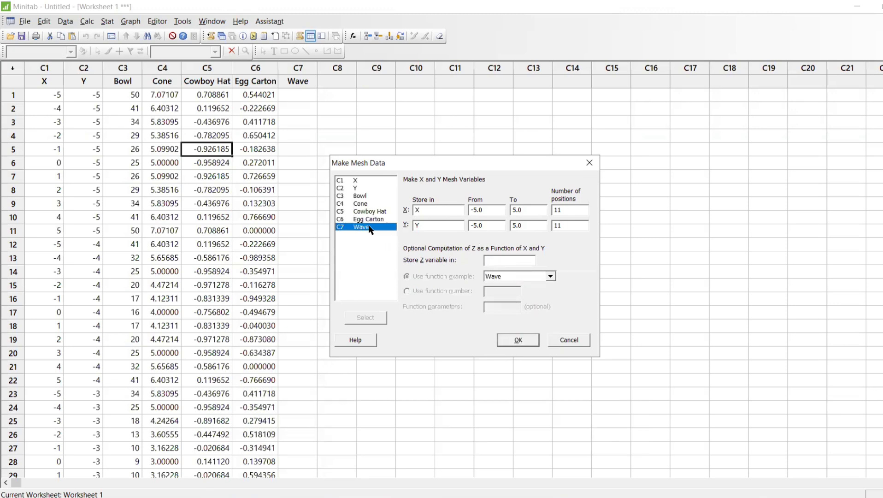
pyautogui.doubleClick(371, 227)
pyautogui.click(518, 339)
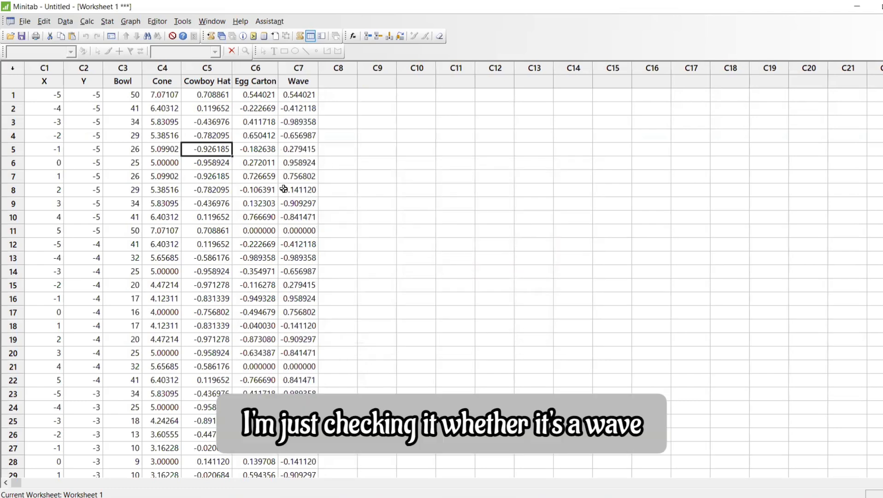
pyautogui.hotkey('ctrl', 'e')
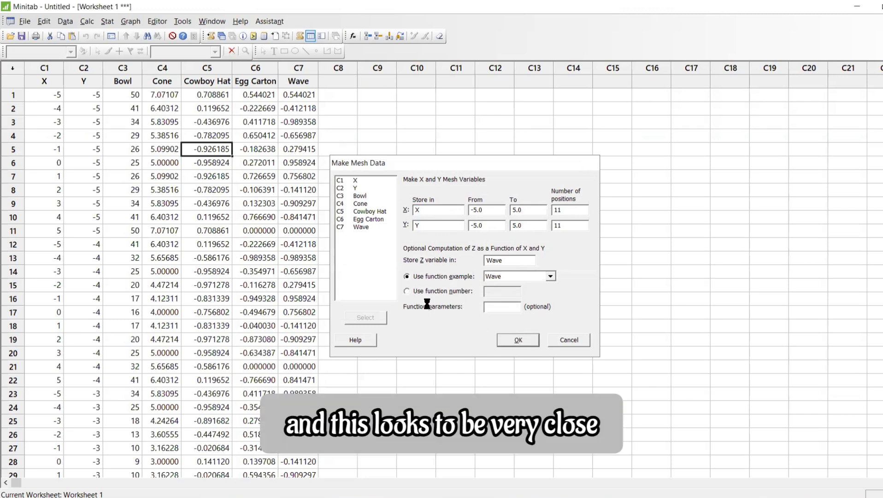
pyautogui.click(510, 340)
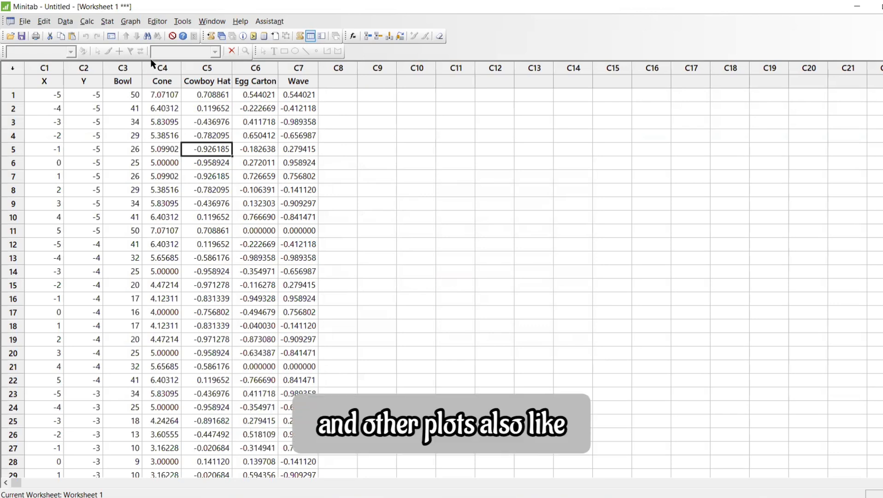
# Create a contour plot with Bowl as the Z variable, Y as the Y variable and X as the X variable
pyautogui.click(131, 21)
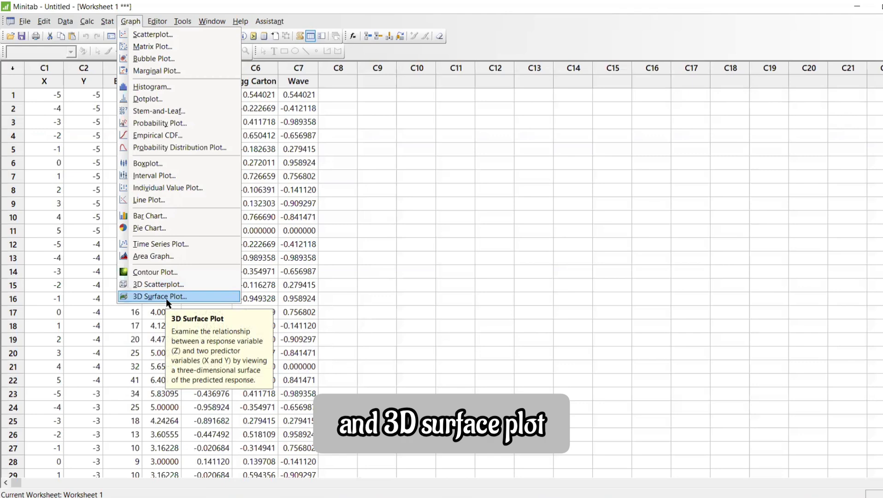
pyautogui.click(169, 272)
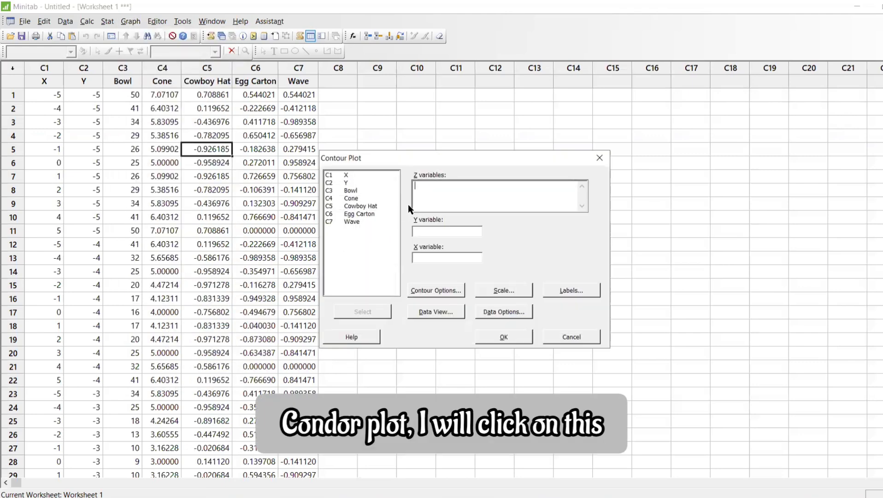
pyautogui.moveTo(452, 157); pyautogui.dragTo(440, 91)
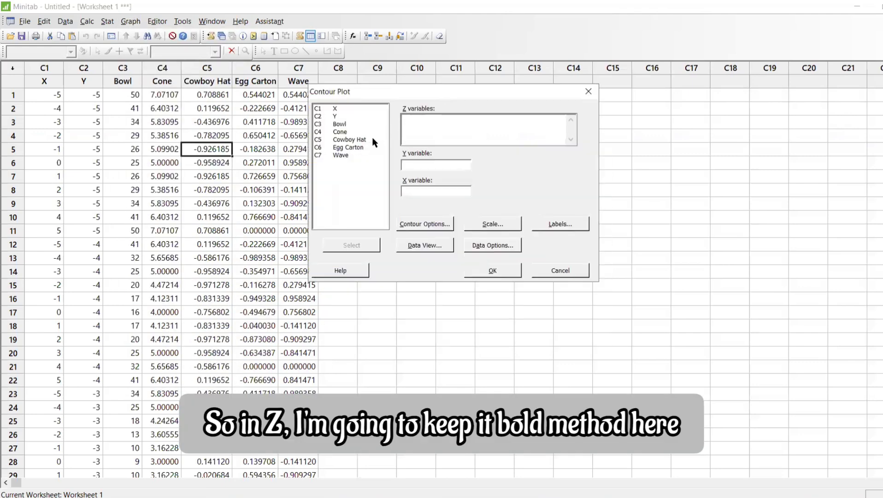
pyautogui.doubleClick(350, 122)
pyautogui.click(443, 165)
pyautogui.doubleClick(343, 117)
pyautogui.click(429, 190)
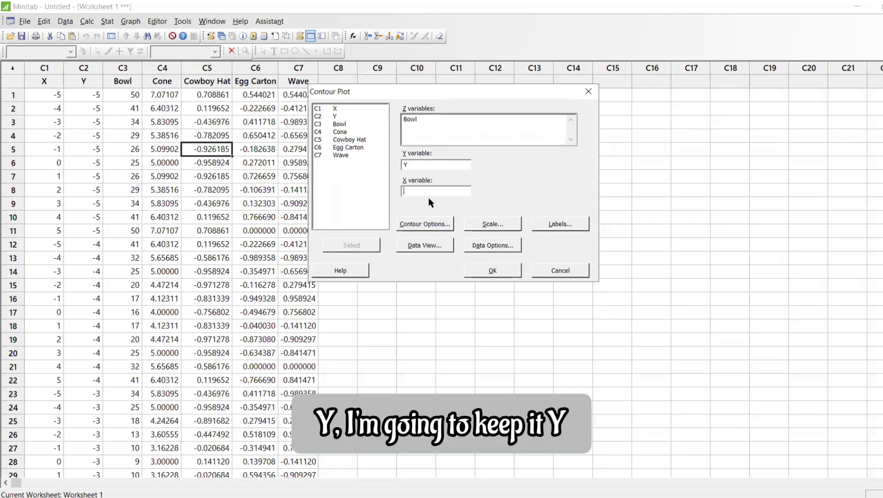
pyautogui.click(345, 110)
pyautogui.doubleClick(345, 110)
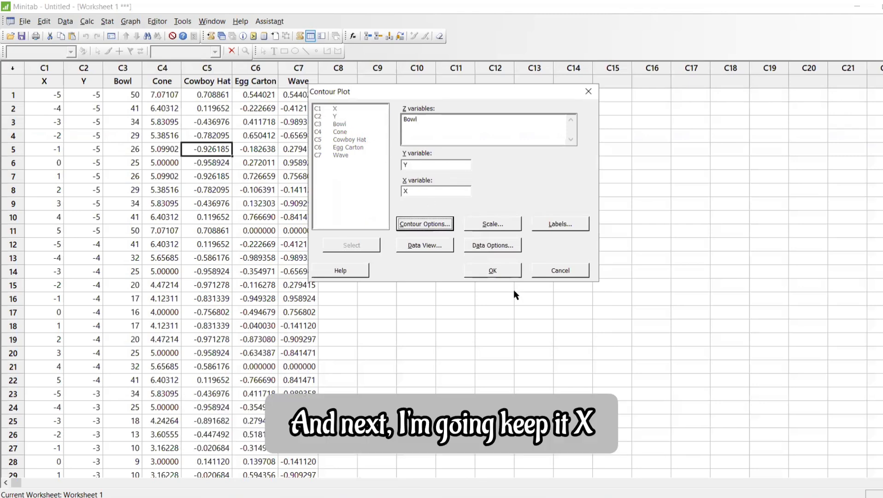
pyautogui.click(497, 272)
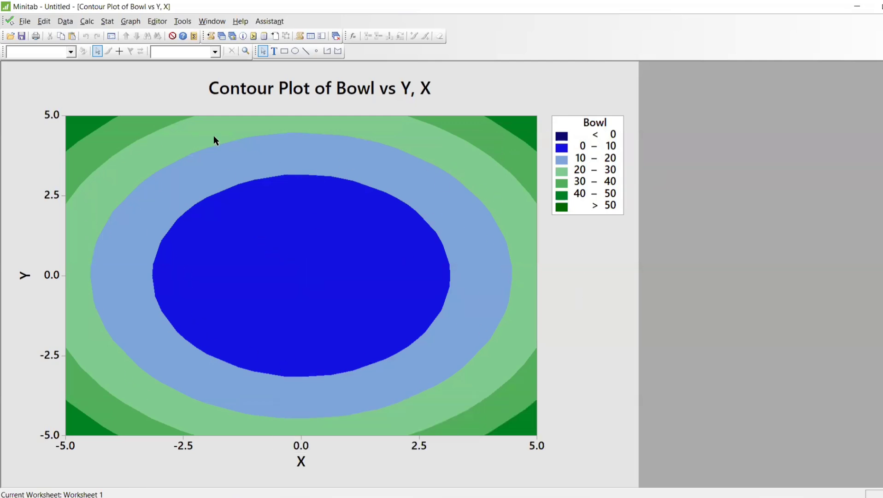
# Create another contour plot against Y and X, replacing the Z variable with Cone
pyautogui.hotkey('ctrl', 'e')
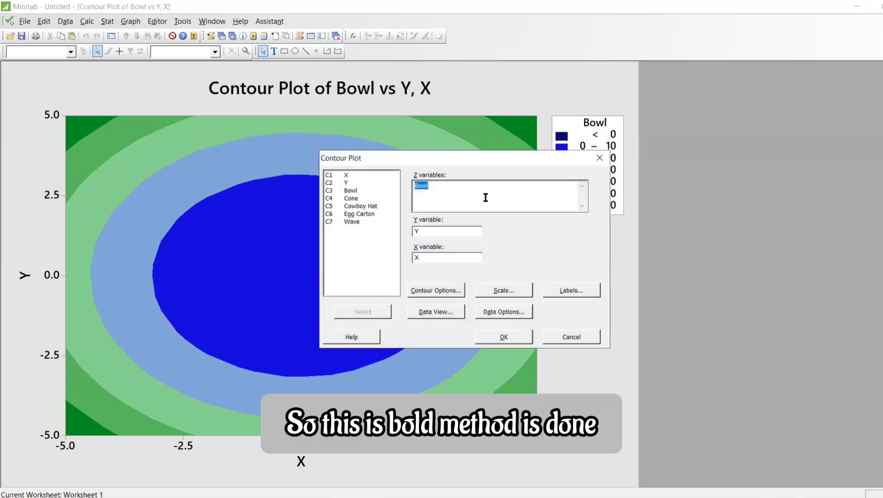
pyautogui.press('BackSpace')
pyautogui.doubleClick(367, 199)
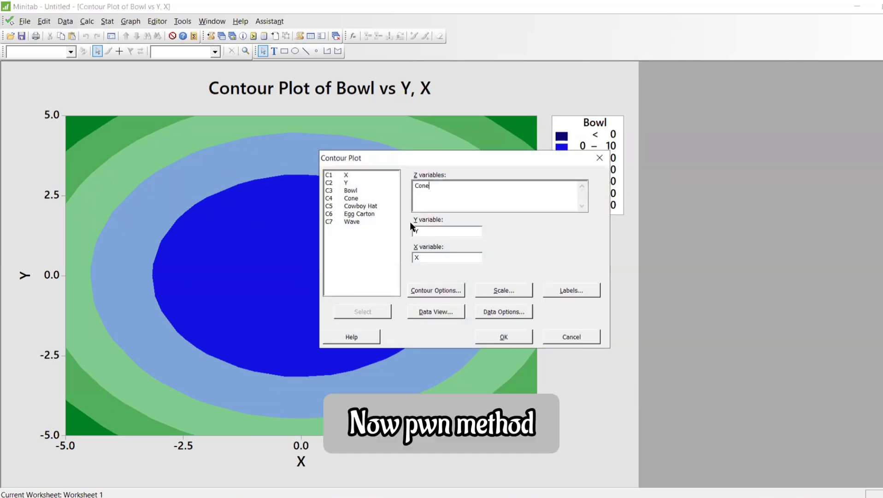
pyautogui.click(507, 336)
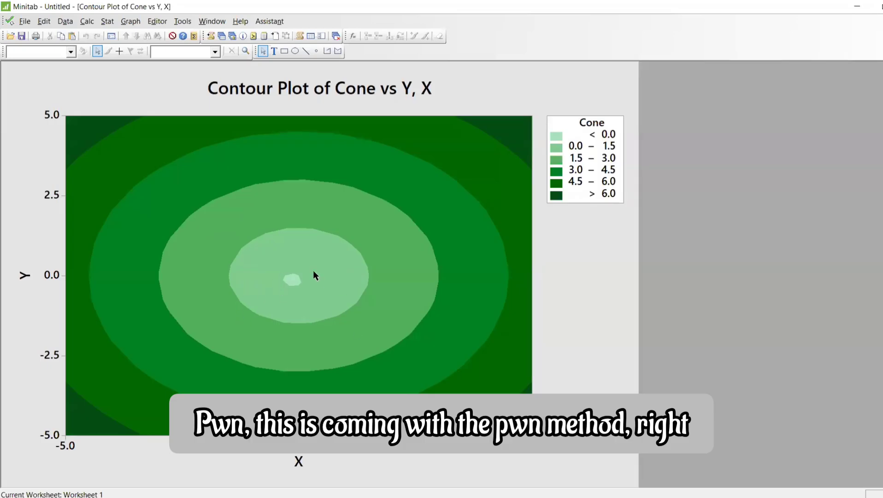
# Create a contour plot against Y and X with Cowboy Hat as the Z variable
pyautogui.hotkey('ctrl', 'e')
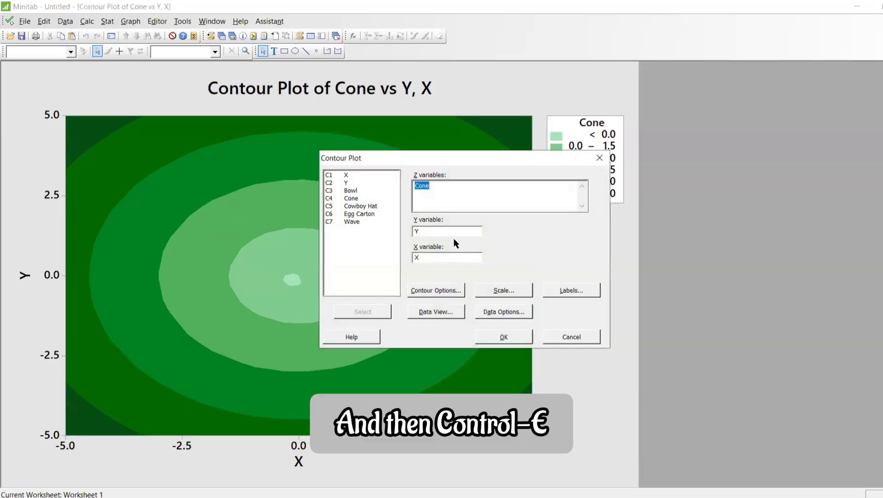
pyautogui.press('BackSpace')
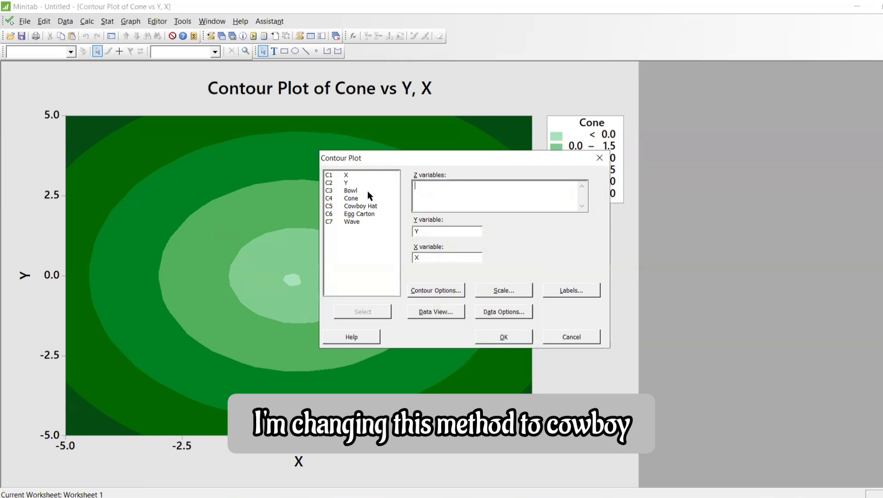
pyautogui.doubleClick(364, 208)
pyautogui.click(489, 336)
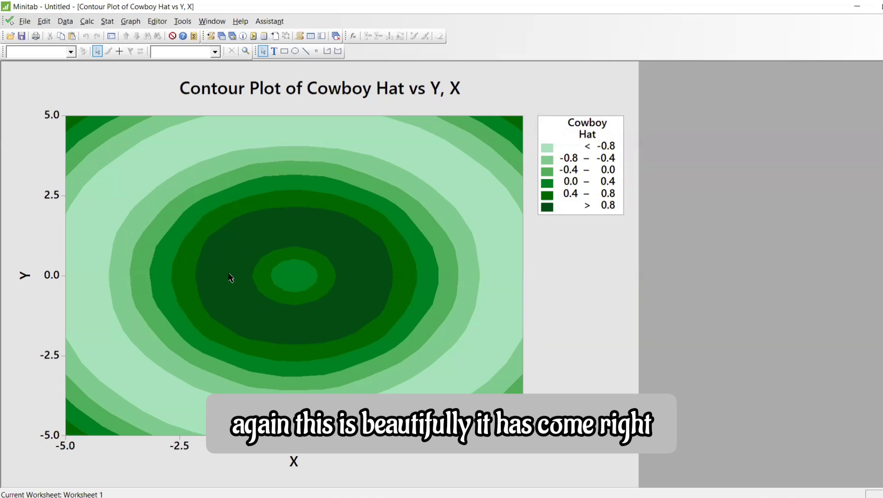
# Create a contour plot against Y and X with Egg Carton as the Z variable
pyautogui.hotkey('ctrl', 'e')
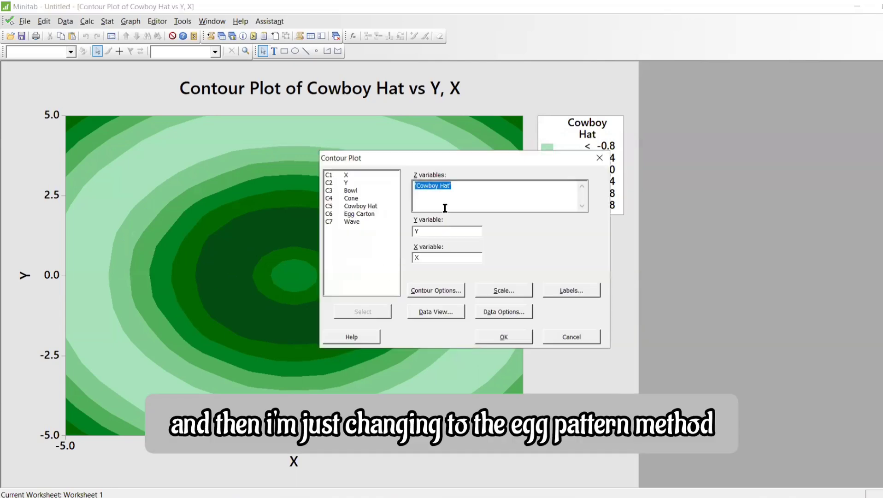
pyautogui.press('BackSpace')
pyautogui.doubleClick(359, 214)
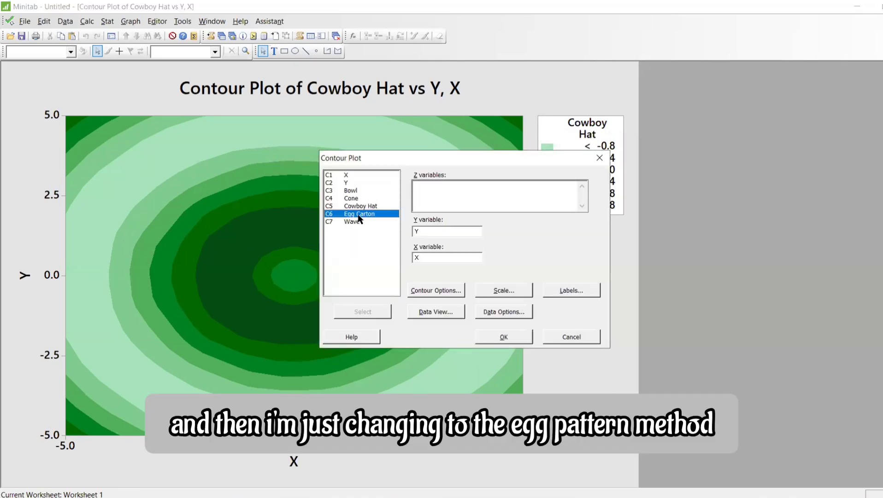
pyautogui.click(502, 337)
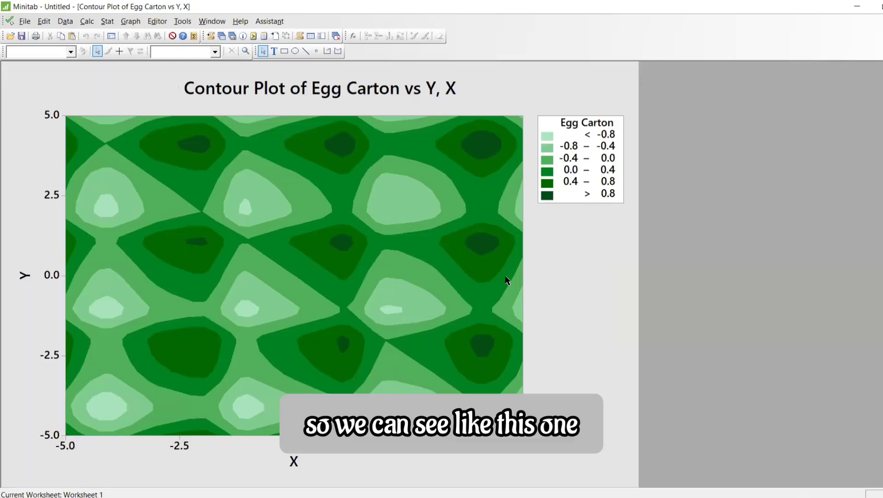
# Create a contour plot against Y and X with Wave as the Z variable
pyautogui.hotkey('ctrl', 'e')
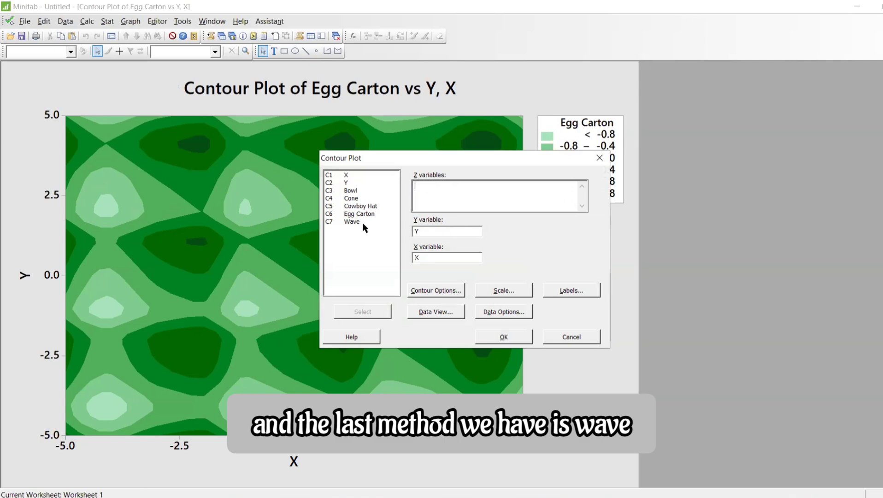
pyautogui.doubleClick(361, 221)
pyautogui.click(512, 333)
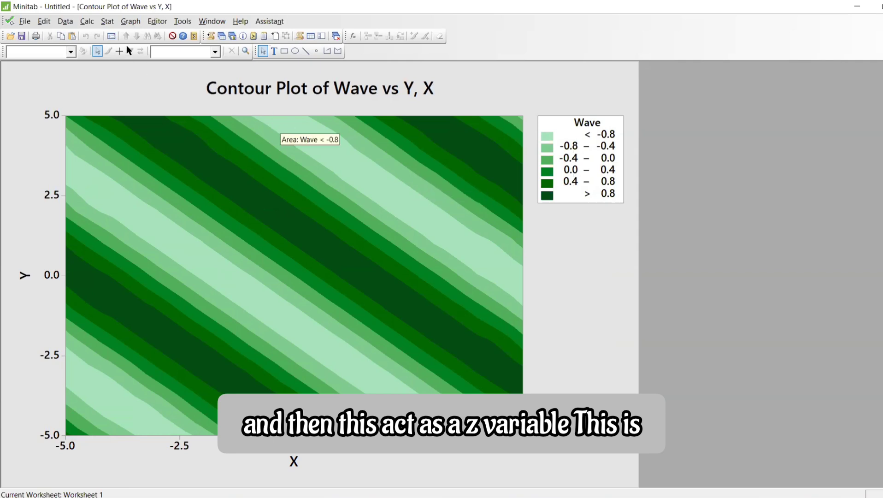
pyautogui.click(209, 89)
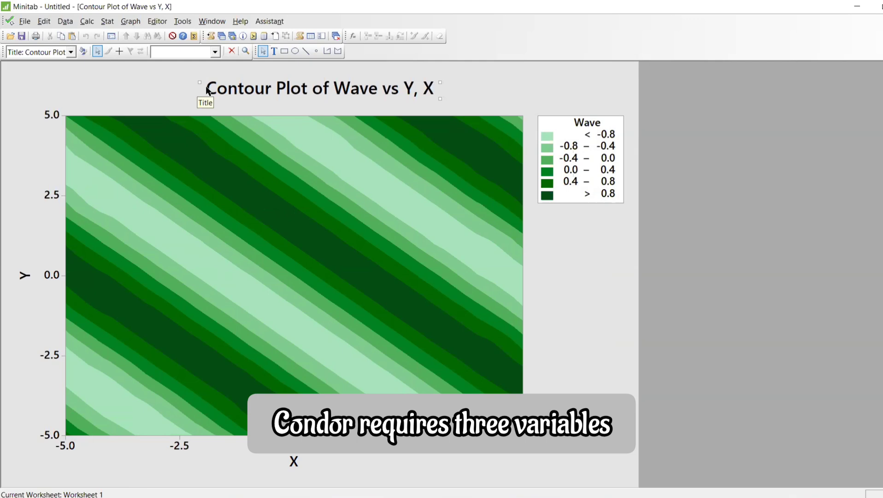
# Create a 3D surface plot of the Surface type with Bowl as Z, Y as Y and X as X variable
pyautogui.click(128, 23)
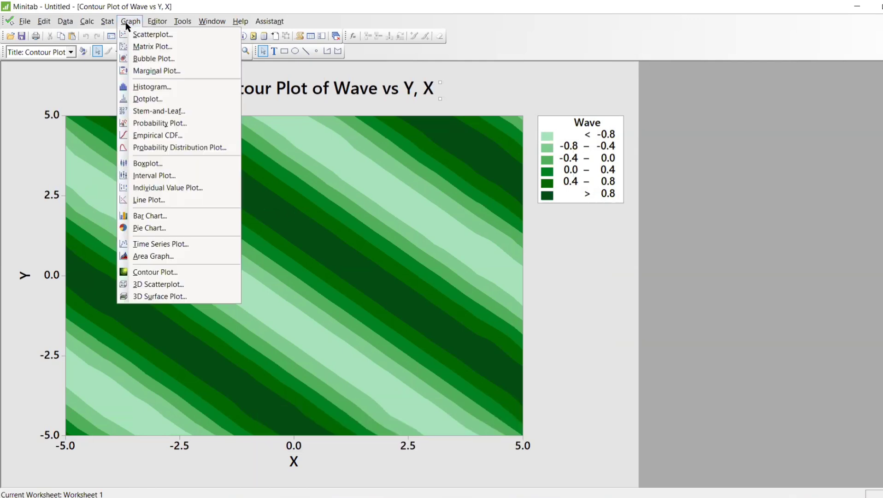
pyautogui.click(175, 297)
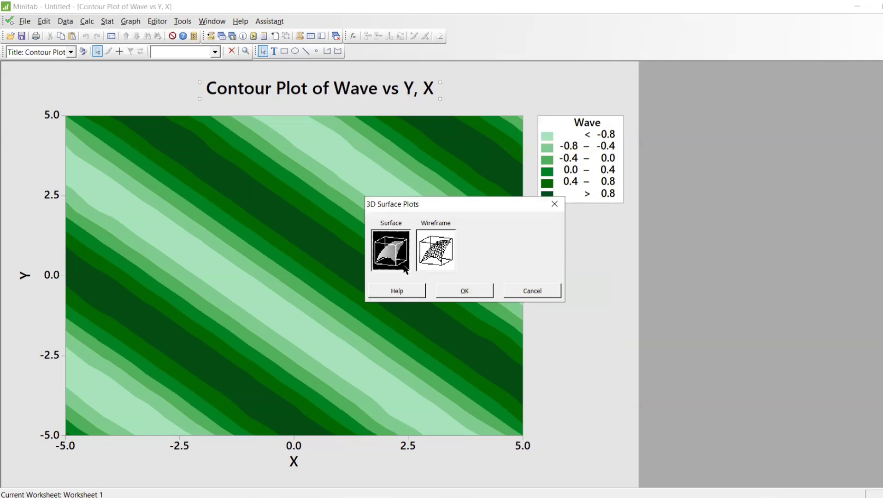
pyautogui.click(476, 290)
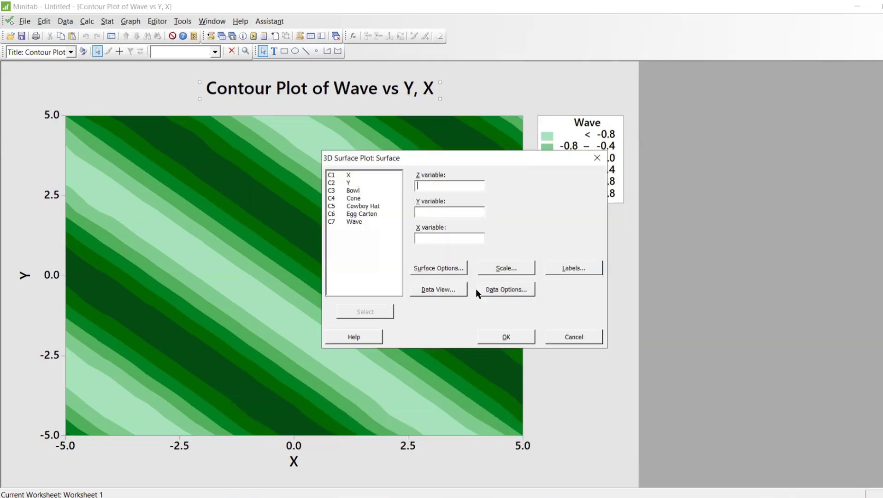
pyautogui.doubleClick(367, 190)
pyautogui.doubleClick(350, 182)
pyautogui.doubleClick(350, 174)
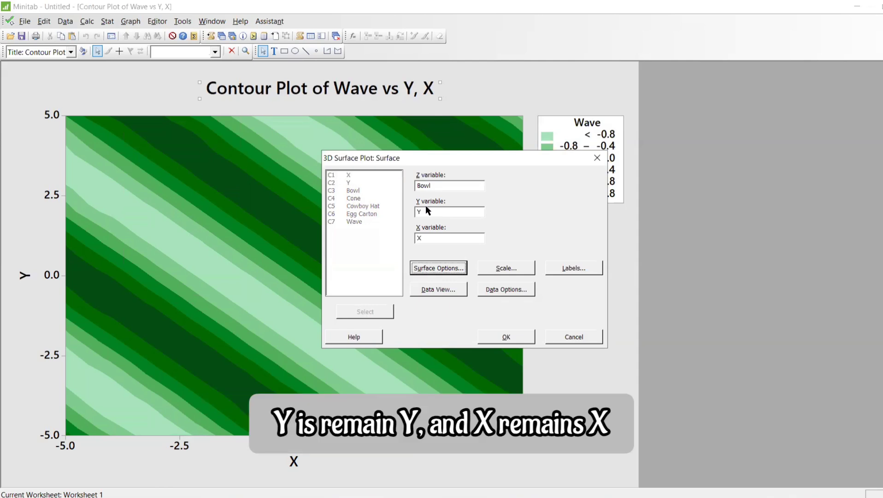
pyautogui.click(512, 329)
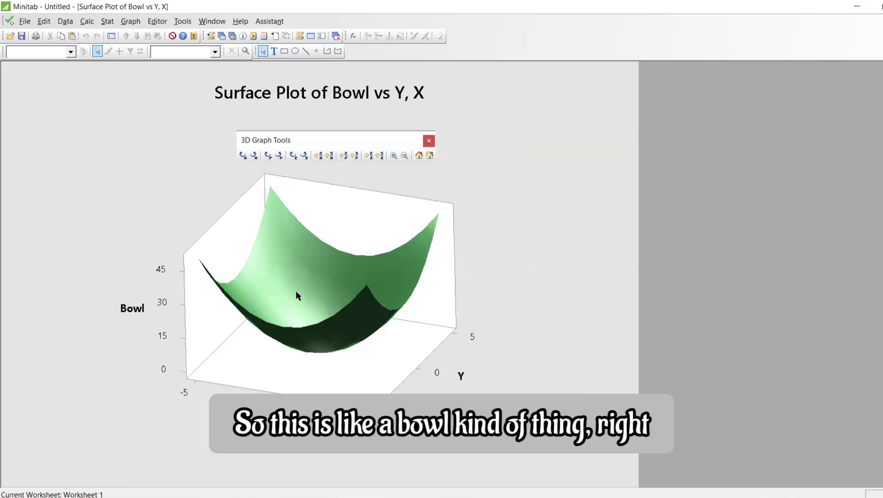
pyautogui.click(341, 295)
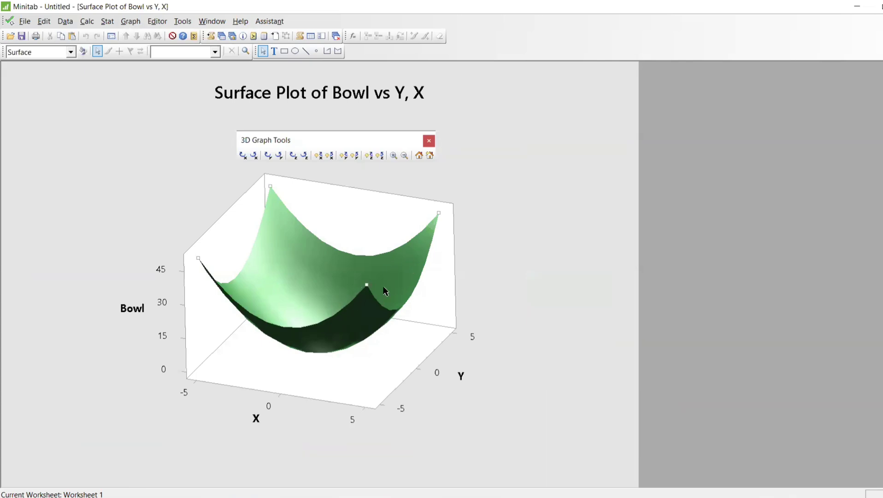
# Create another 3D surface plot against Y and X, replacing the Z variable with Cone
pyautogui.hotkey('ctrl', 'e')
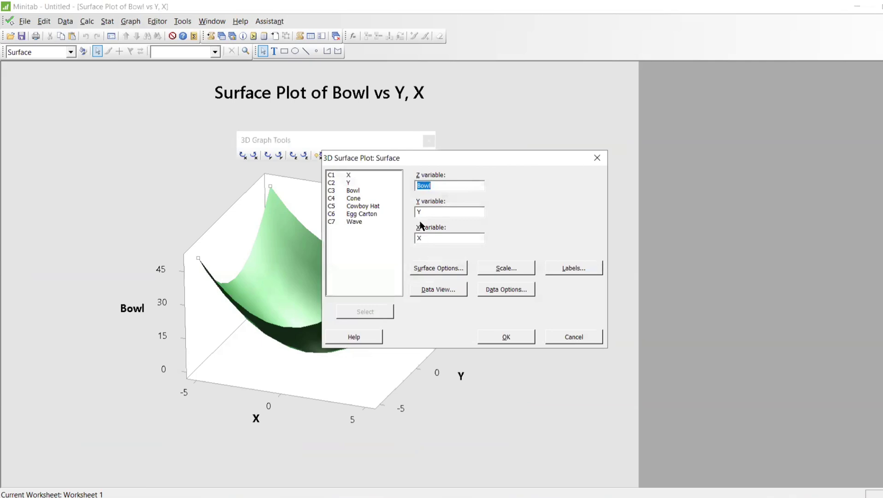
pyautogui.doubleClick(353, 198)
pyautogui.click(506, 336)
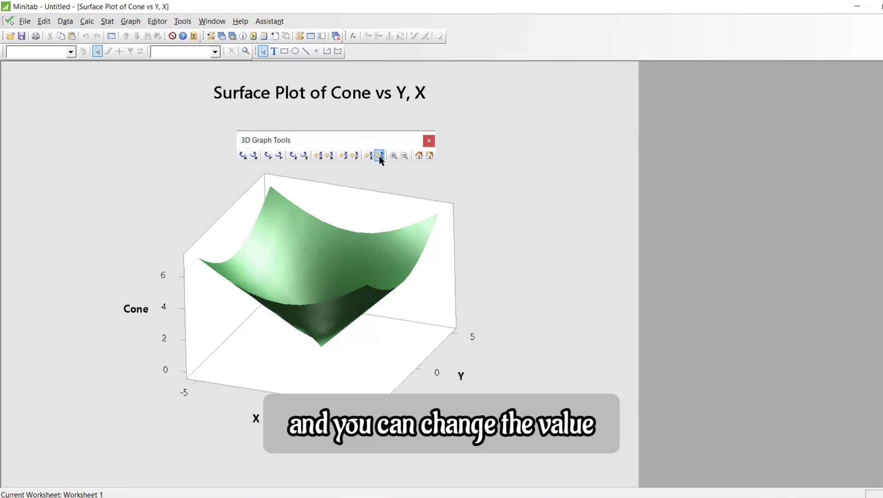
# Create another 3D surface plot against Y and X with Cowboy Hat as the Z variable
pyautogui.hotkey('ctrl', 'e')
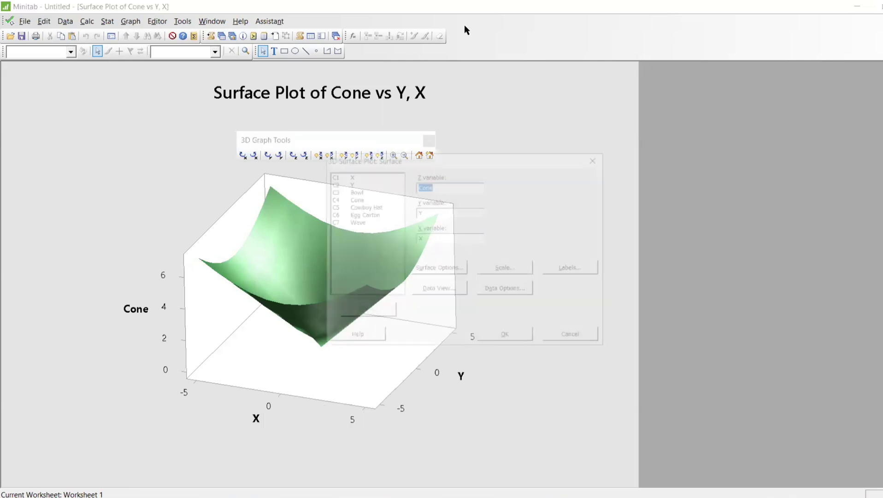
pyautogui.doubleClick(377, 206)
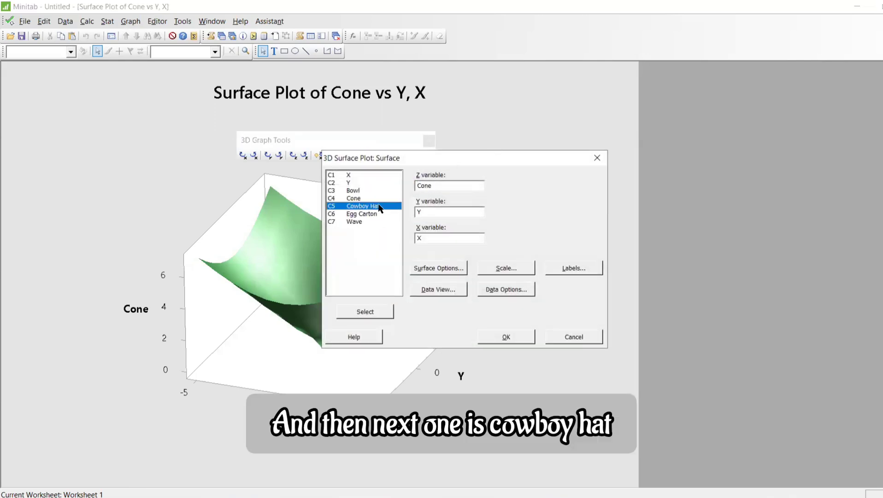
pyautogui.click(509, 337)
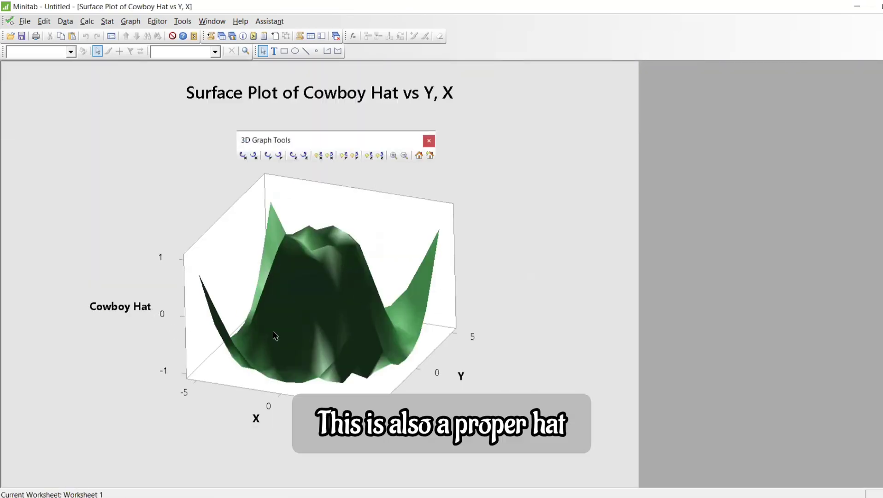
# Create another 3D surface plot against Y and X with Egg Carton as the Z variable
pyautogui.hotkey('ctrl', 'e')
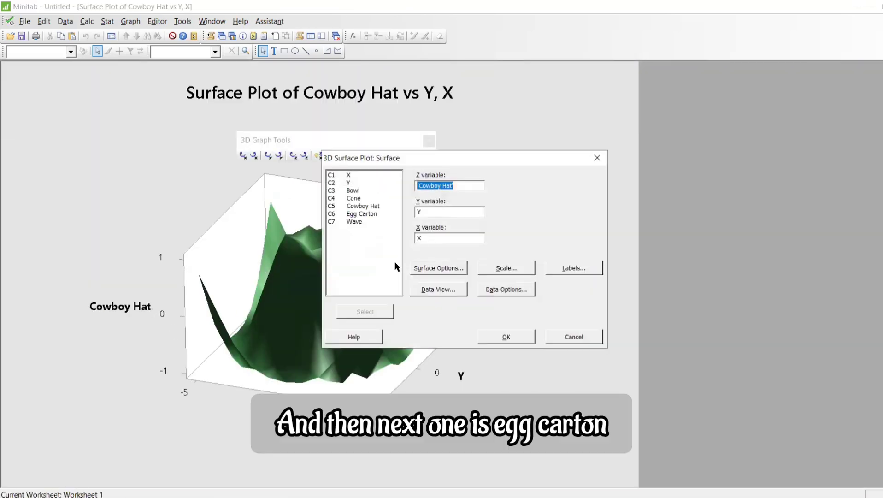
pyautogui.doubleClick(364, 214)
pyautogui.click(503, 336)
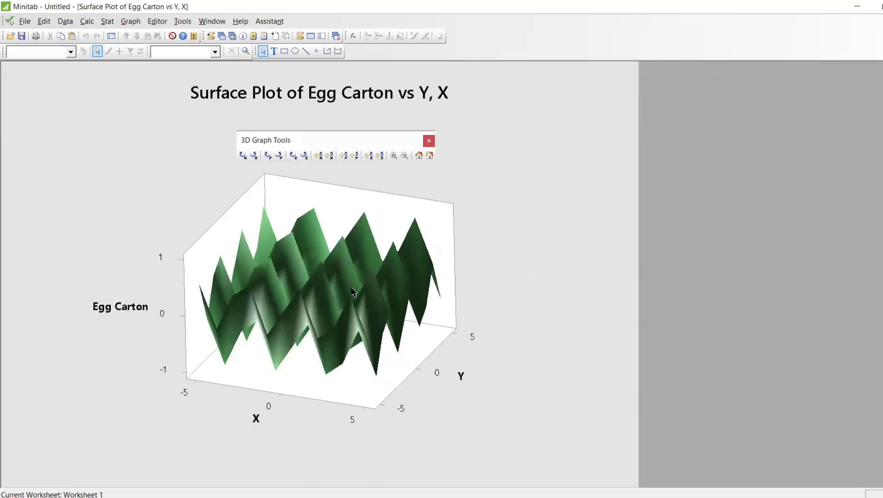
# Create another 3D surface plot against Y and X with Wave as the Z variable
pyautogui.hotkey('ctrl', 'e')
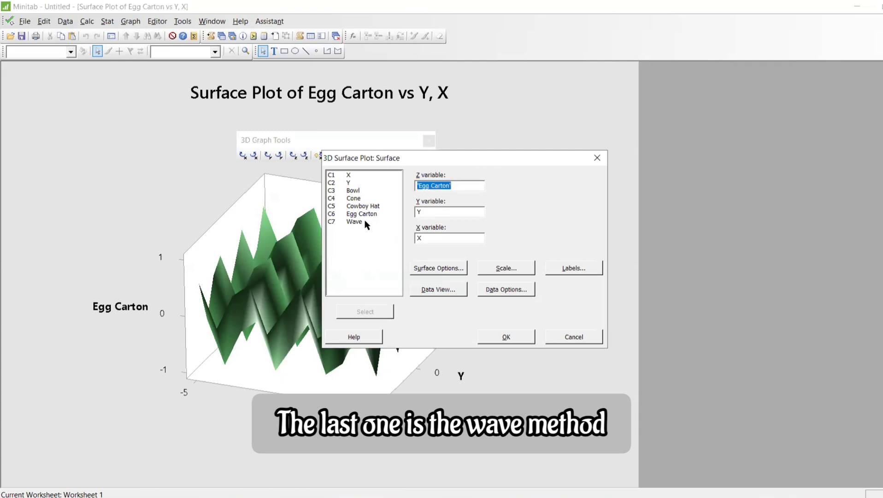
pyautogui.doubleClick(366, 223)
pyautogui.click(506, 336)
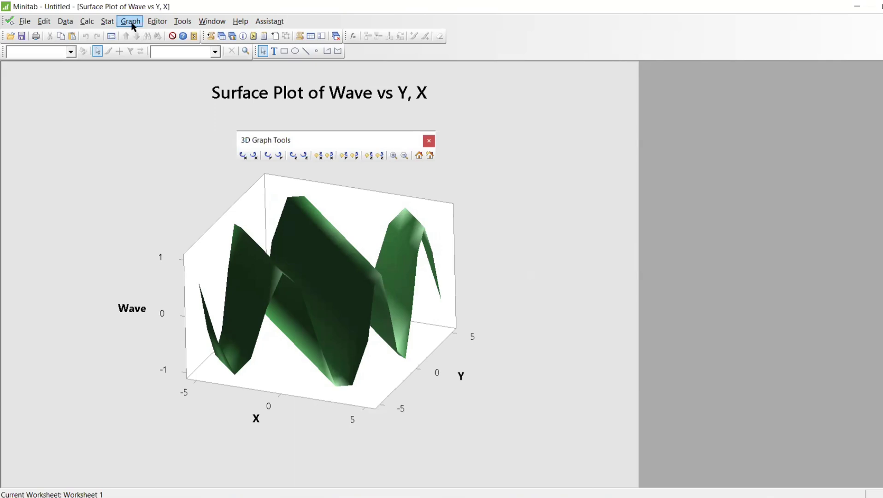
# Start the Layout Tool for the Wave surface plot, set the grid to 5 rows by 2 columns and maximize its window
pyautogui.click(180, 23)
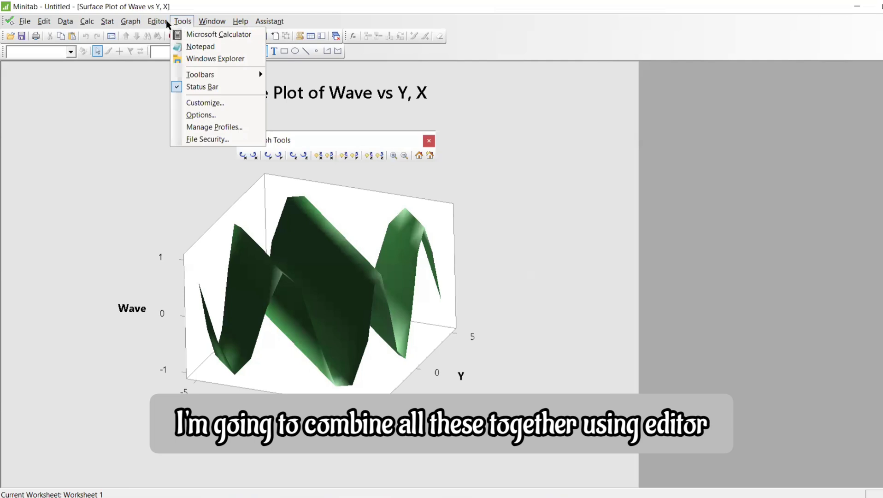
pyautogui.moveTo(165, 22)
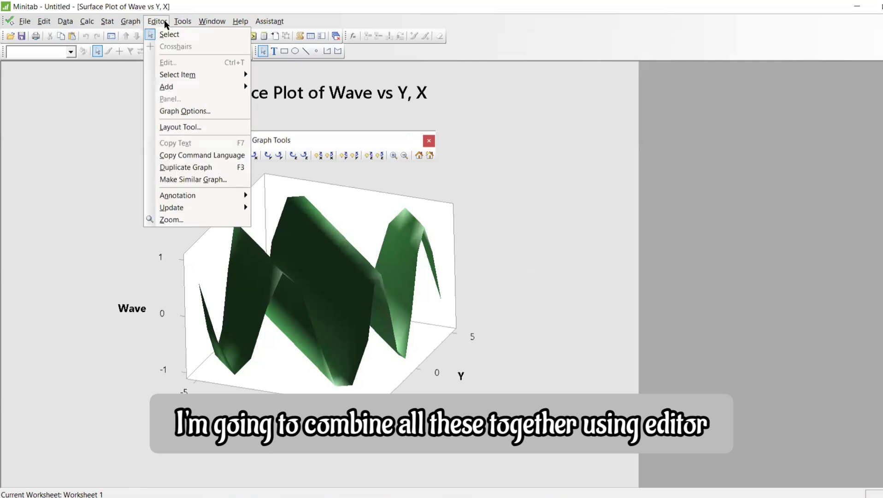
pyautogui.click(186, 129)
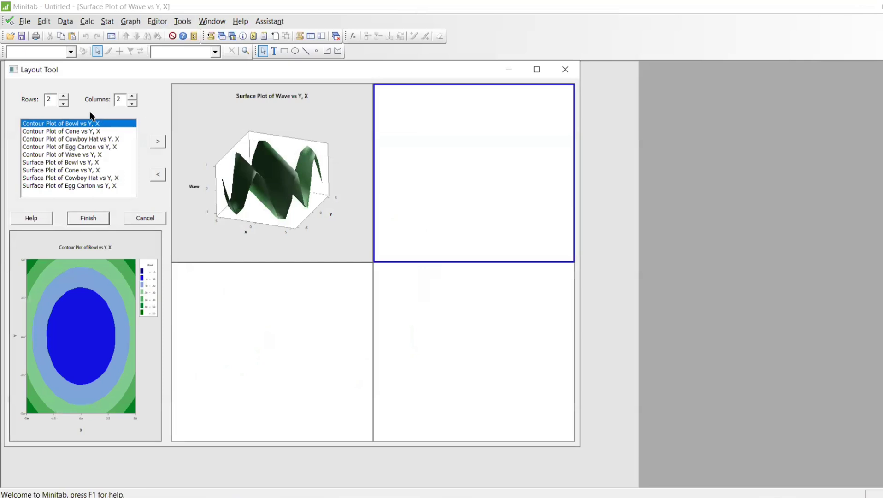
pyautogui.click(65, 96)
pyautogui.click(65, 97)
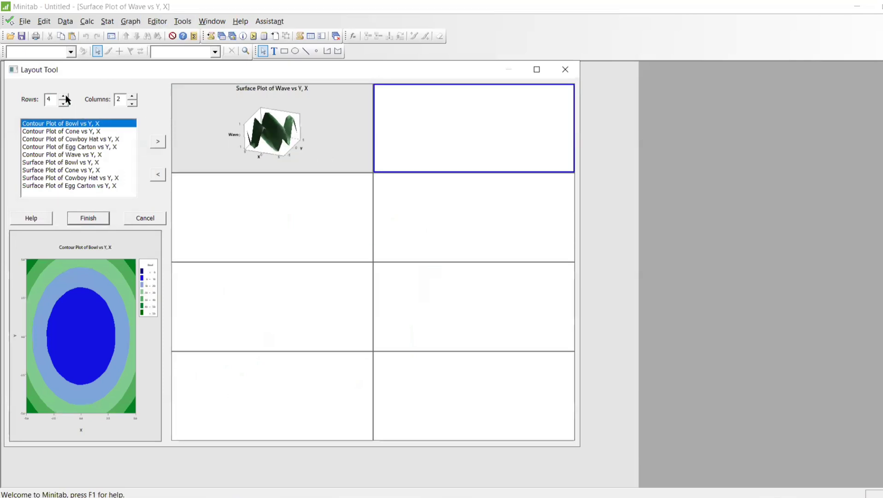
pyautogui.click(64, 97)
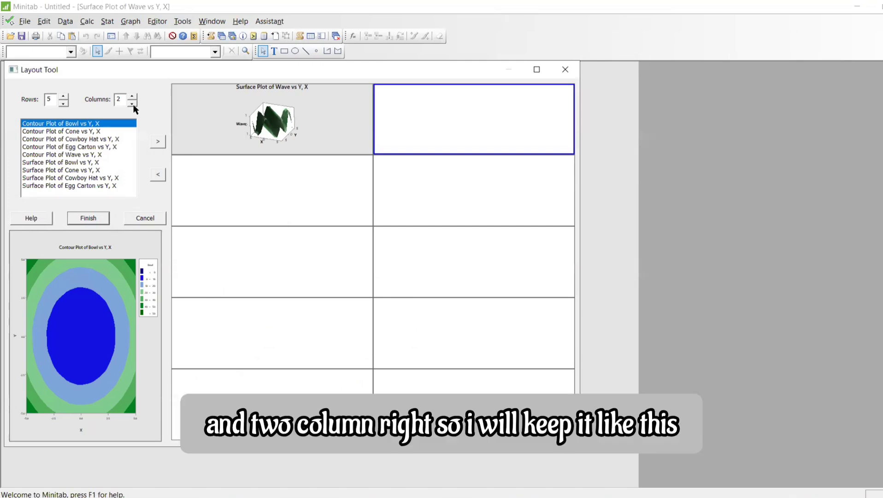
pyautogui.click(536, 69)
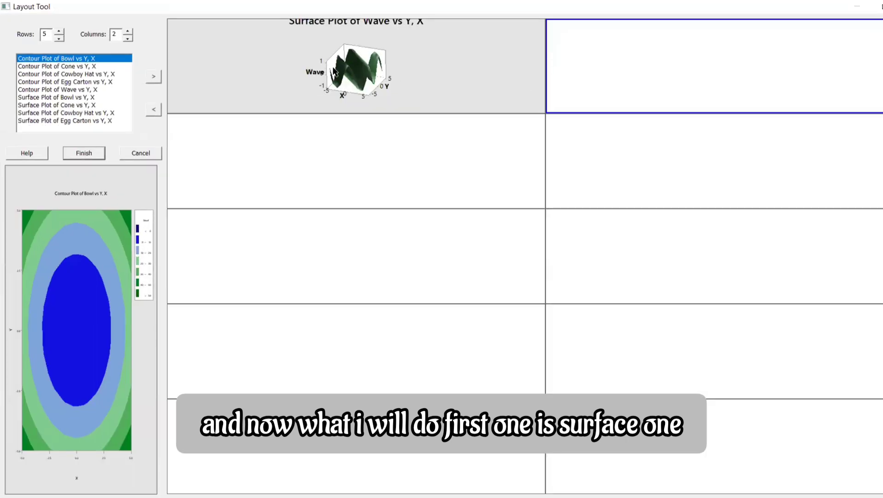
# Place the Bowl surface plot in the first column of the layout's second row
pyautogui.click(67, 98)
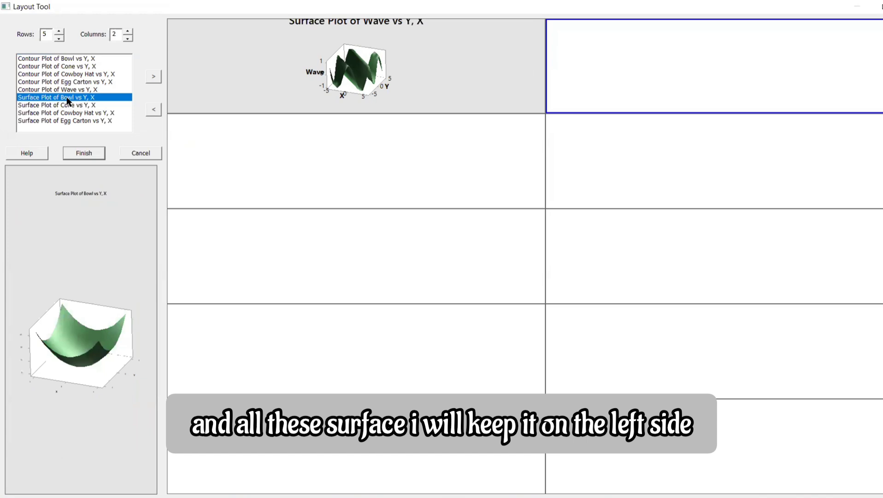
pyautogui.click(357, 169)
pyautogui.click(154, 77)
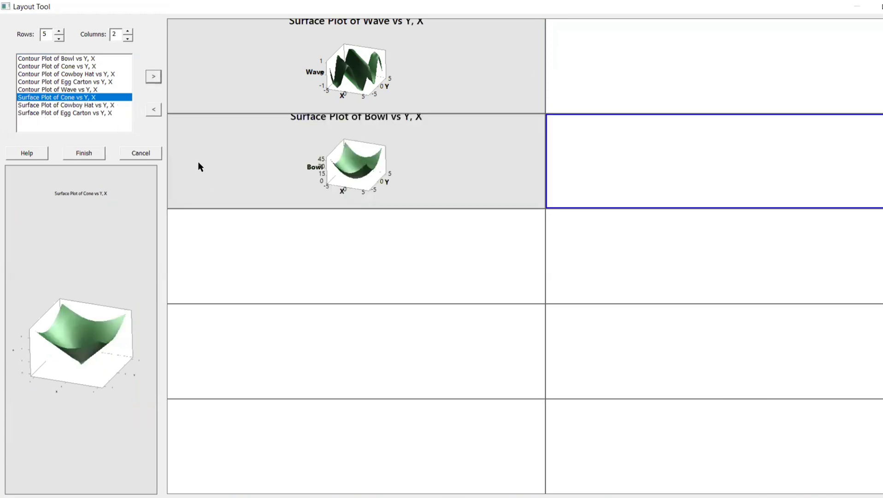
# Add the Cone surface plot to the layout and place it in the first column of the third row
pyautogui.click(61, 113)
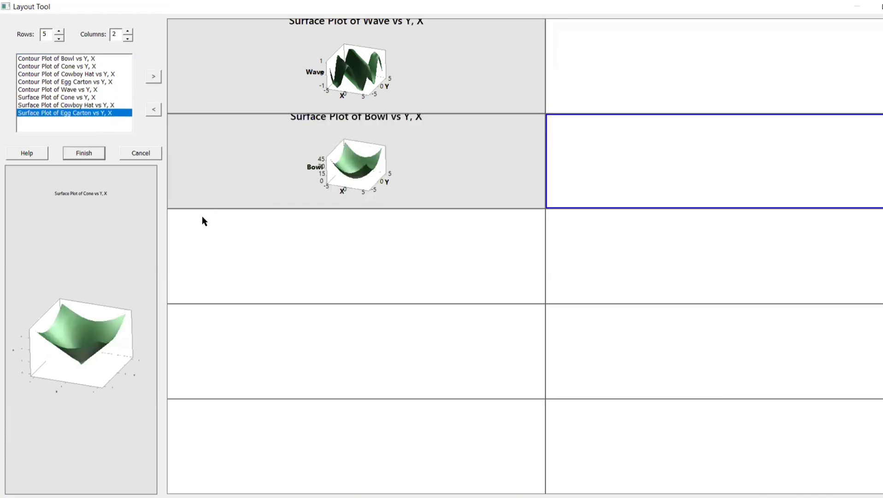
pyautogui.click(84, 98)
pyautogui.moveTo(107, 105); pyautogui.dragTo(282, 262)
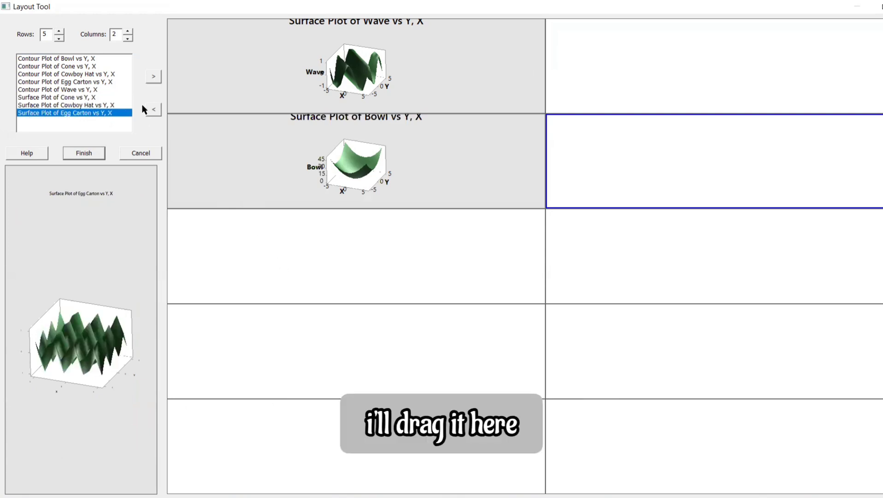
pyautogui.click(107, 97)
pyautogui.click(153, 77)
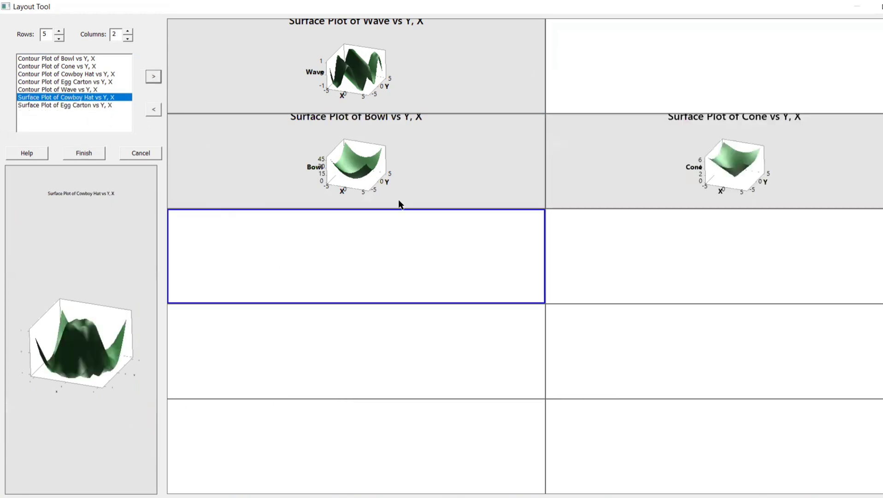
pyautogui.moveTo(677, 164); pyautogui.dragTo(384, 262)
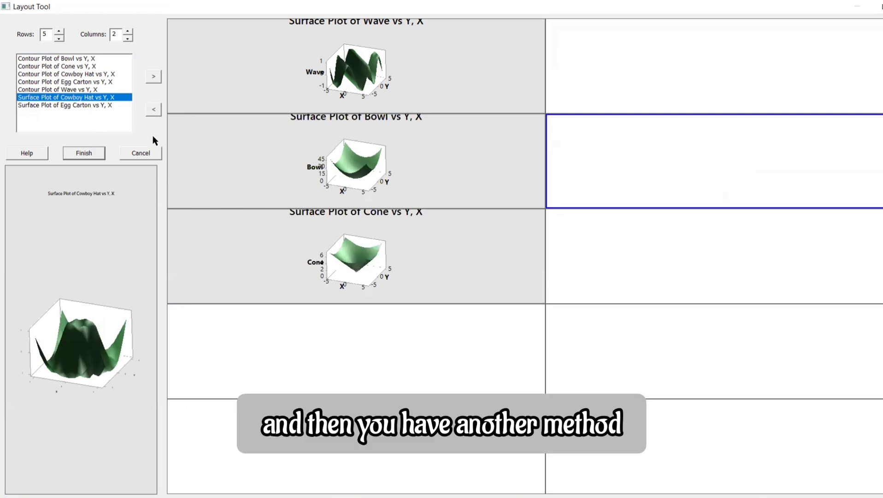
# Add the Cowboy Hat and Egg Carton surface plots to the first column, in the fourth and fifth rows respectively
pyautogui.click(240, 346)
pyautogui.click(153, 77)
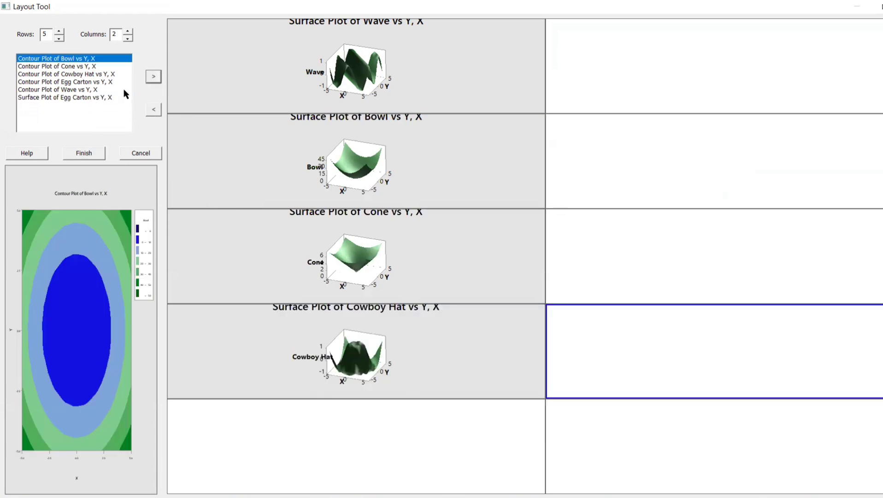
pyautogui.click(95, 97)
pyautogui.click(251, 407)
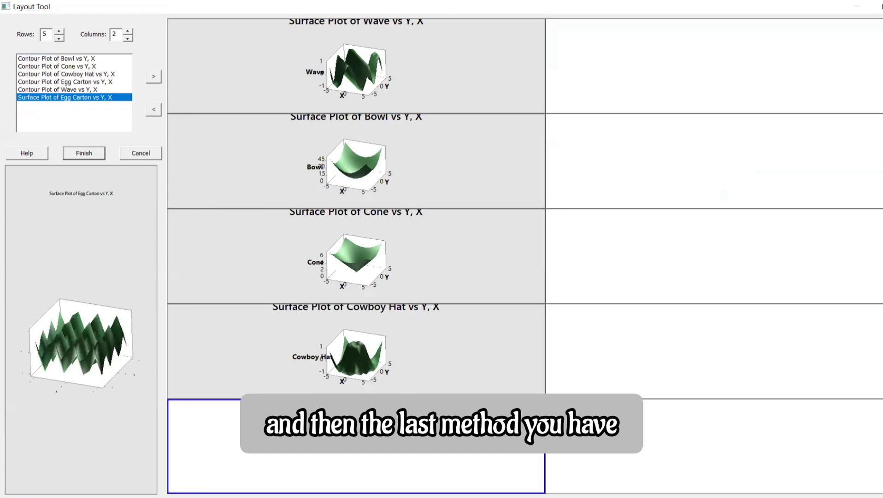
pyautogui.click(153, 77)
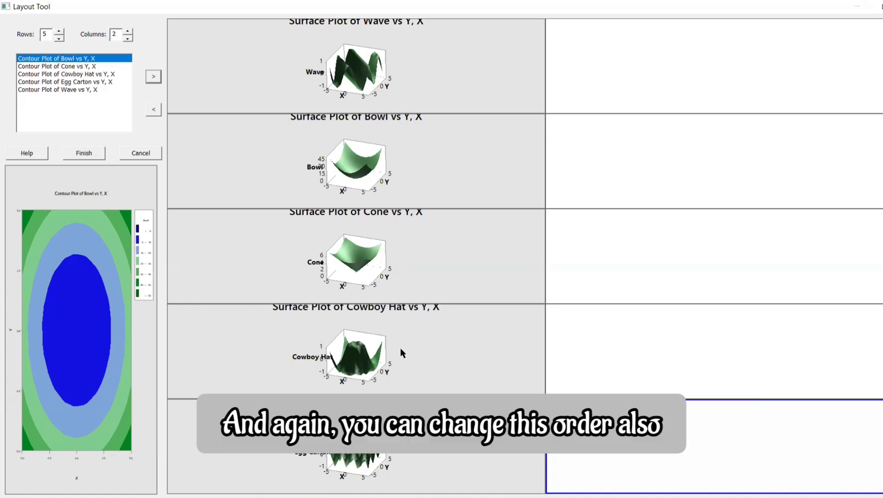
# Swap the Bowl and Cowboy Hat surface plots between the second and fourth rows of the first column
pyautogui.moveTo(400, 349); pyautogui.dragTo(408, 134)
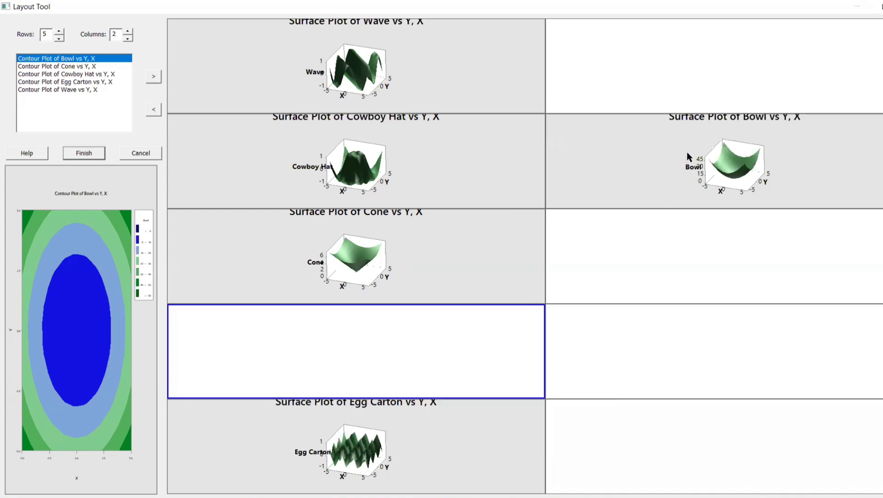
pyautogui.moveTo(691, 153); pyautogui.dragTo(341, 335)
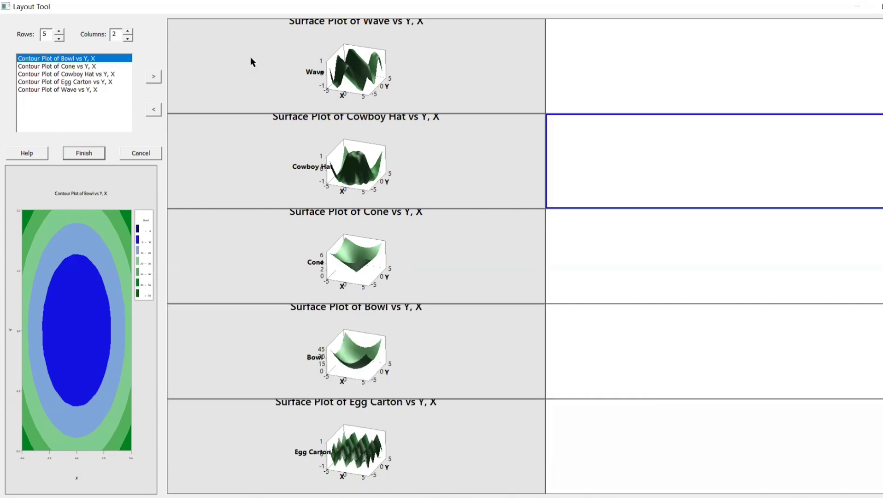
# Place the Wave and Cowboy Hat contour plots in the second column beside their matching surface plots
pyautogui.click(618, 41)
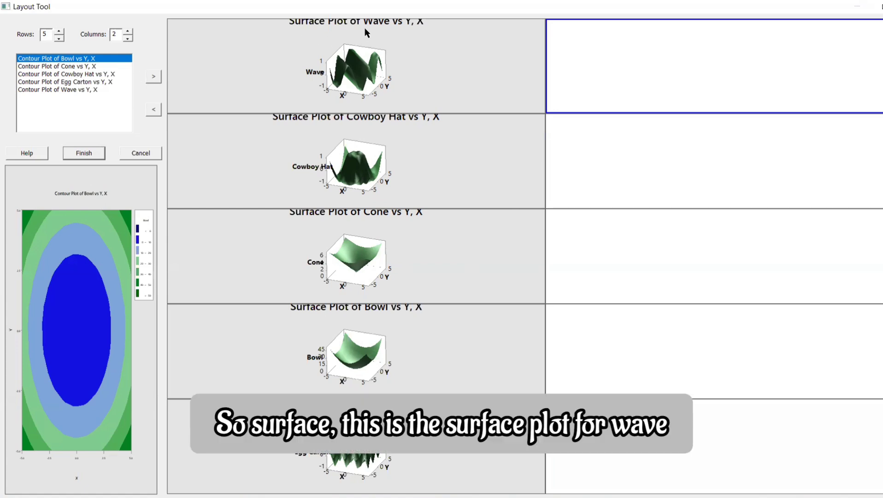
pyautogui.click(128, 91)
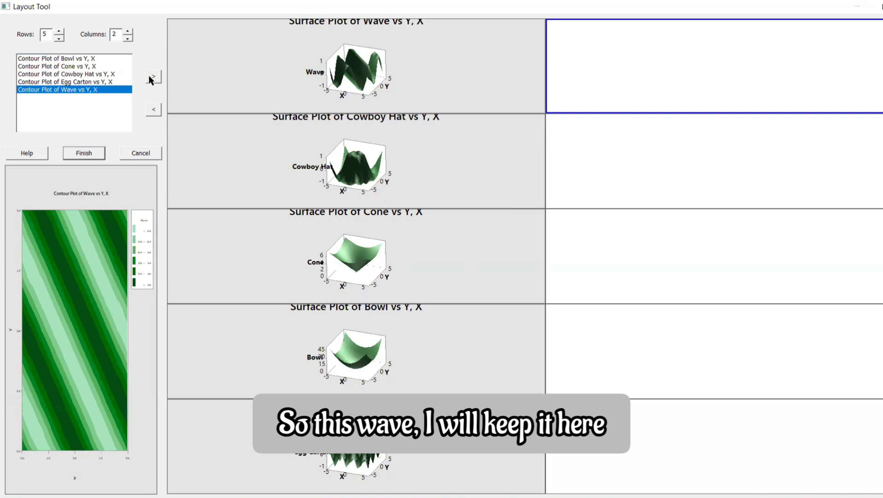
pyautogui.click(151, 77)
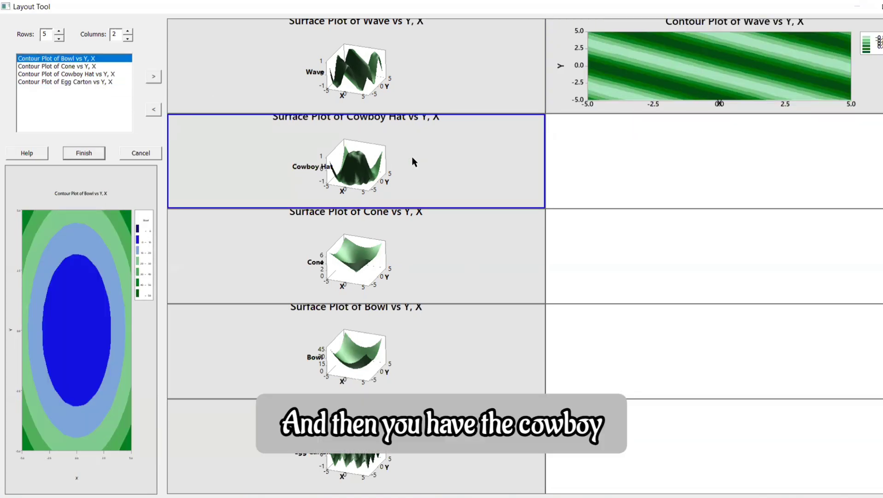
pyautogui.click(94, 74)
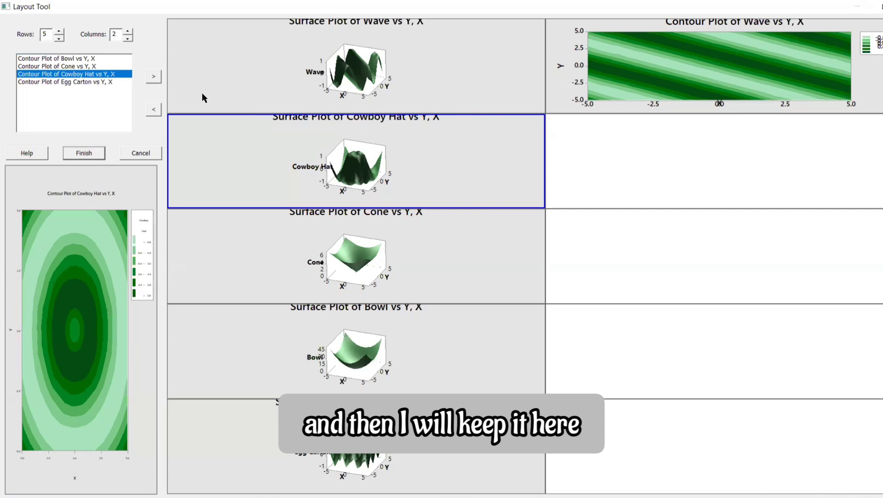
pyautogui.click(593, 151)
pyautogui.click(154, 76)
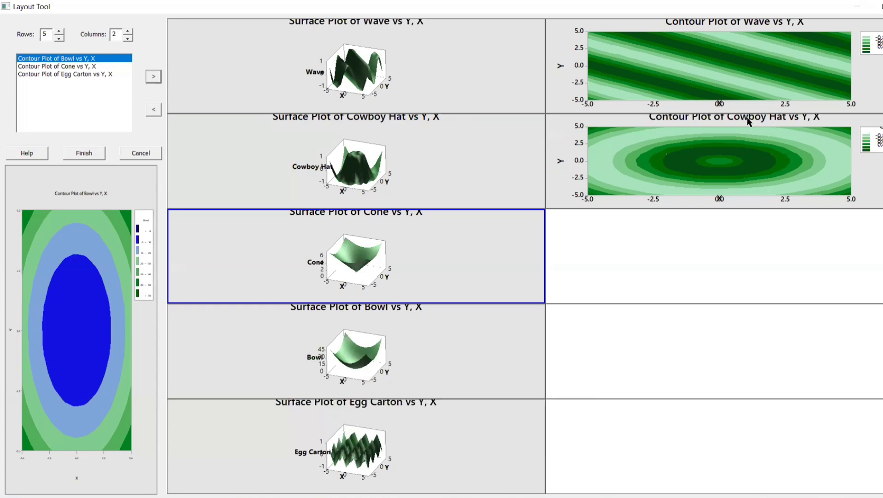
# Place the Cone and Bowl contour plots in the second column of the third and fourth rows
pyautogui.click(582, 237)
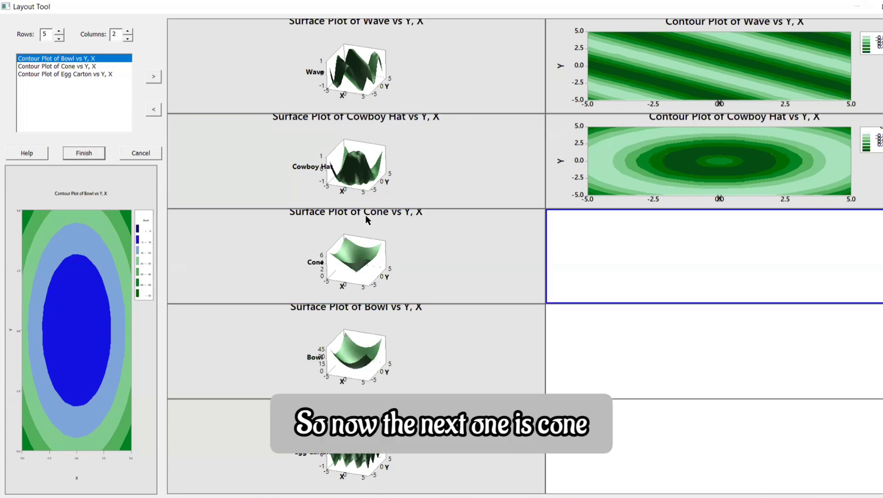
pyautogui.click(82, 67)
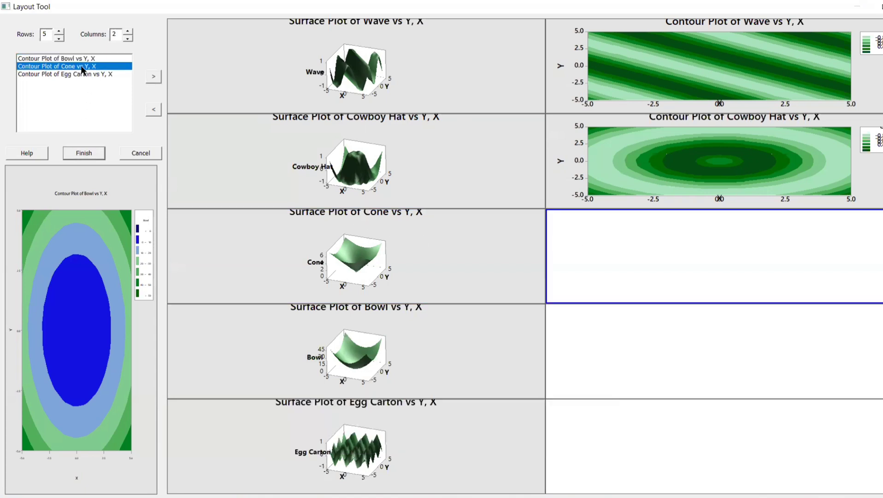
pyautogui.click(159, 78)
pyautogui.click(607, 345)
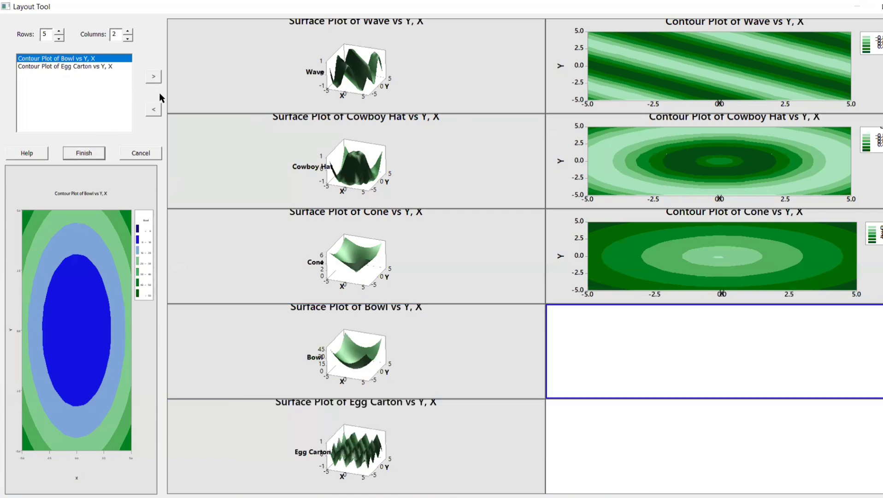
pyautogui.click(157, 76)
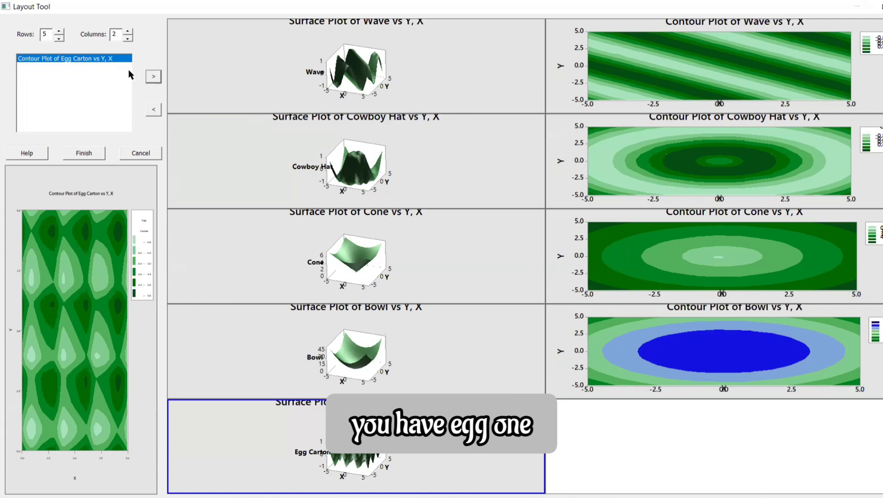
# Add the Egg Carton contour plot to the first cell of the fifth row and finish the combined layout
pyautogui.click(153, 77)
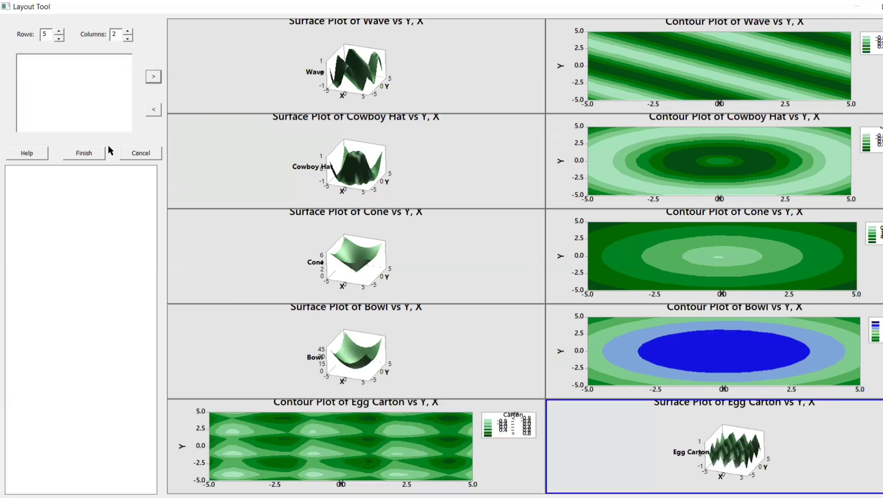
pyautogui.click(93, 151)
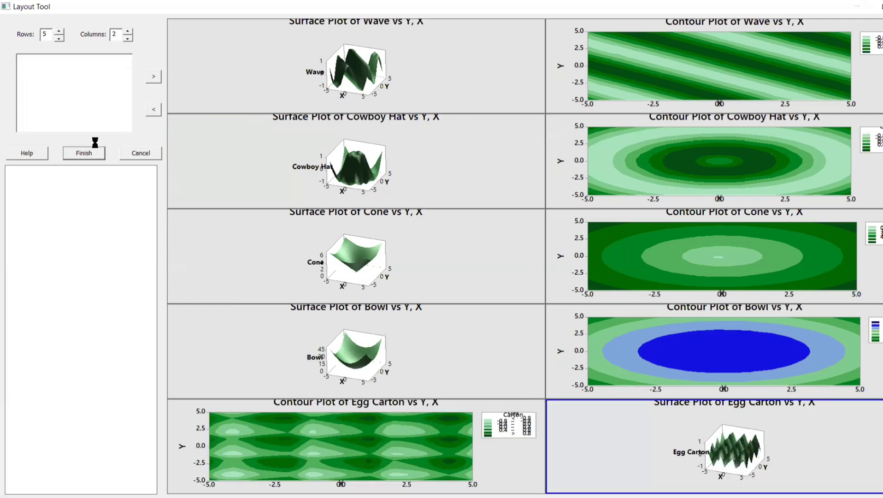